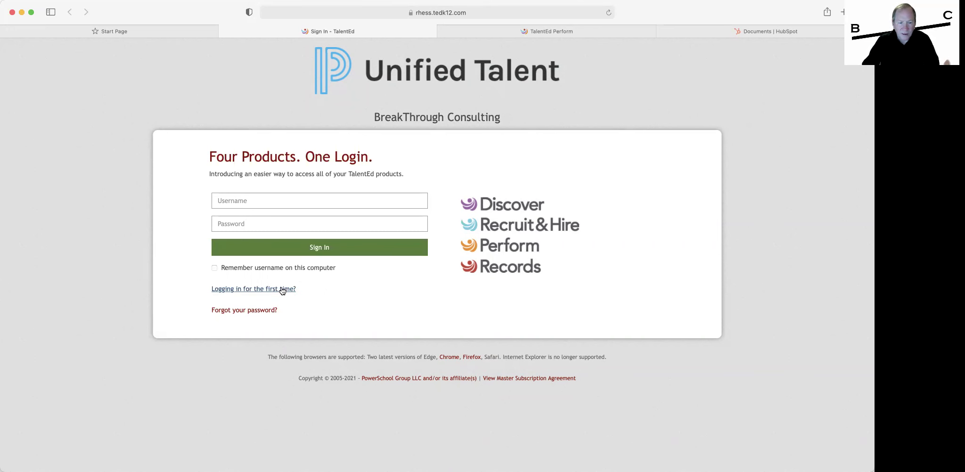
# Show the Perform Incomplete Tasks list of 2021/2022 probationary teacher forms and their due dates
pyautogui.click(282, 289)
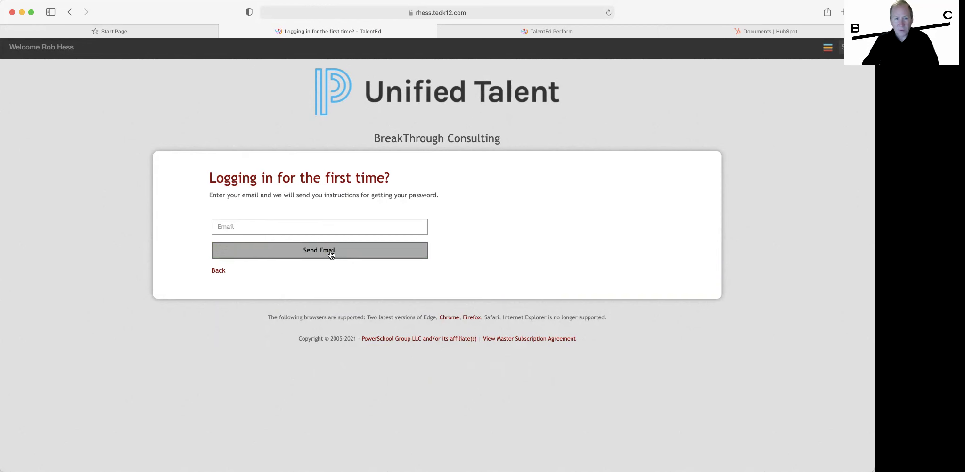
pyautogui.click(568, 29)
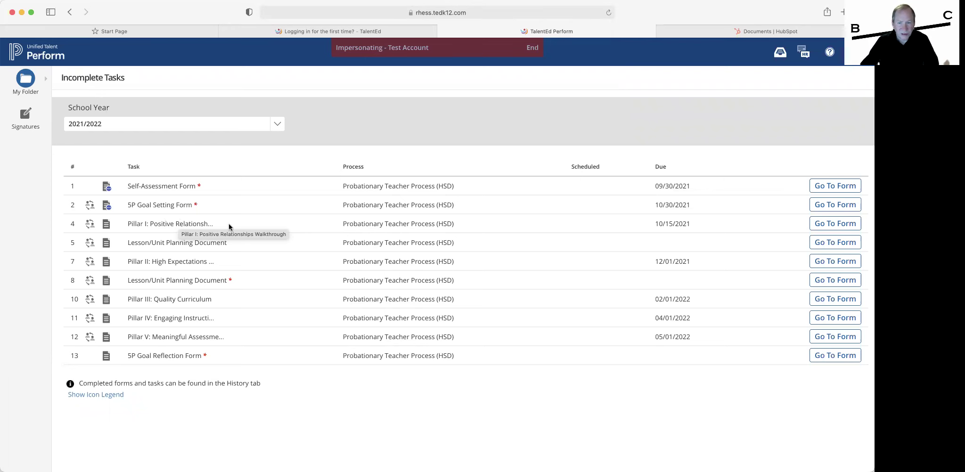
# Open the 5 Pillars slide deck in HubSpot and page to slide 3, Pillar I Positive Relationships
pyautogui.click(712, 33)
pyautogui.moveTo(654, 178)
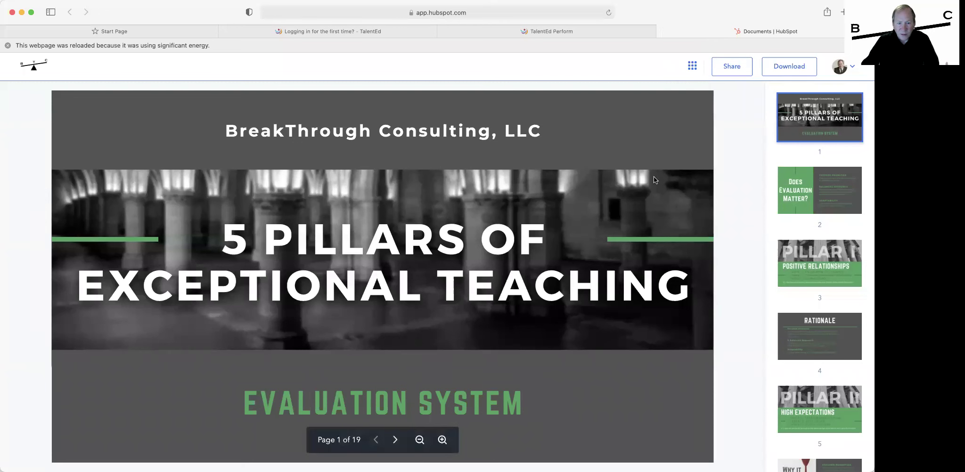
pyautogui.scroll(-1, 824, 189)
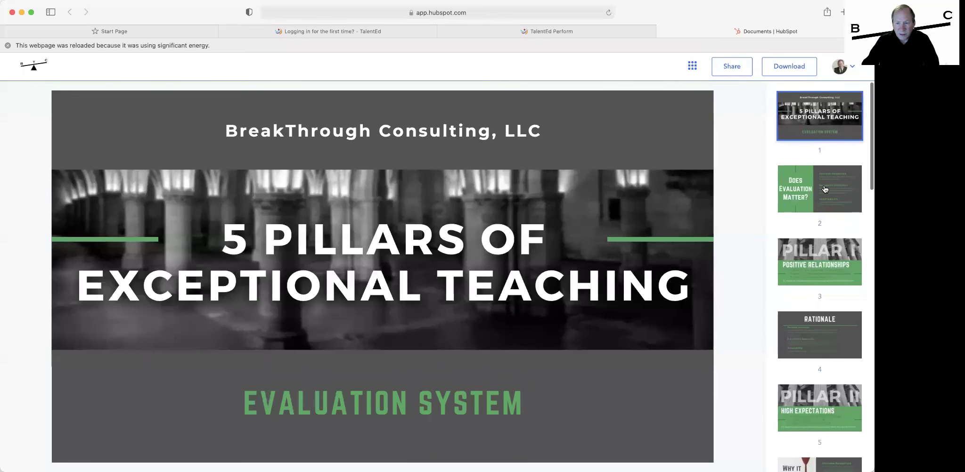
pyautogui.scroll(-1, 824, 190)
pyautogui.click(824, 188)
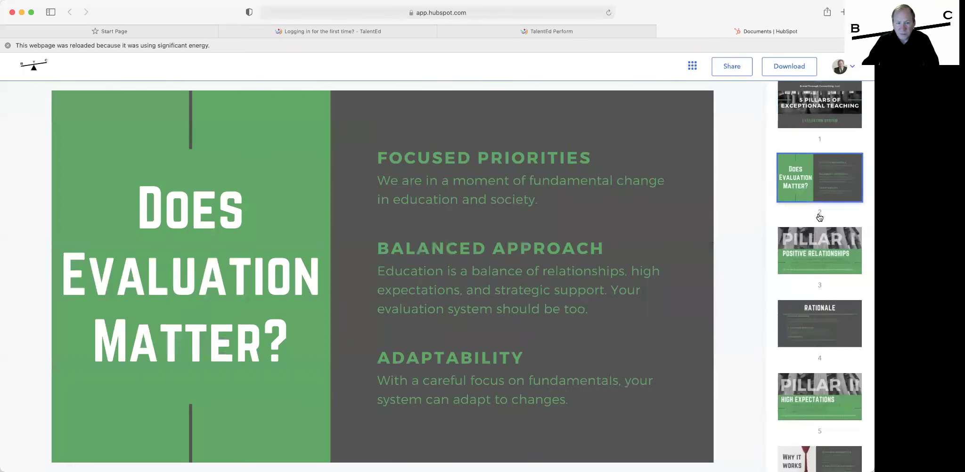
pyautogui.scroll(-3, 819, 217)
pyautogui.click(820, 198)
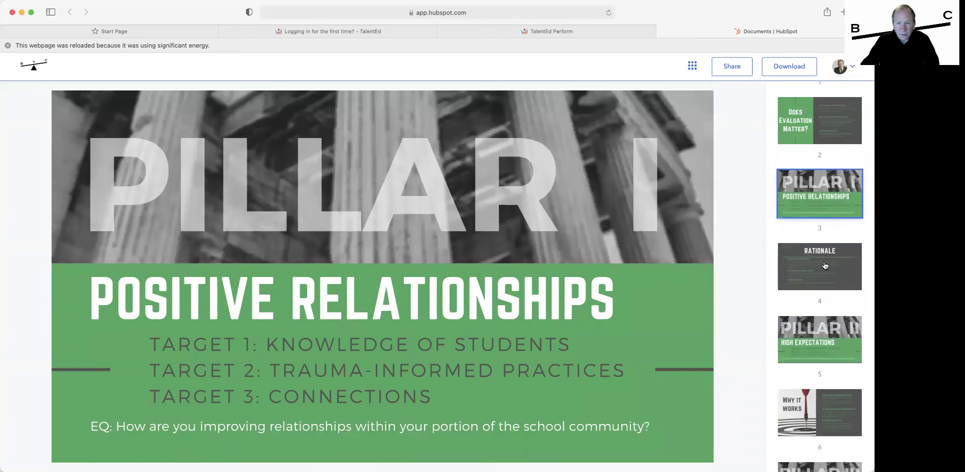
# Page through slides 4 (Rationale) and 6 (Why it works) to slide 7, Pillar III Quality Curriculum
pyautogui.click(824, 266)
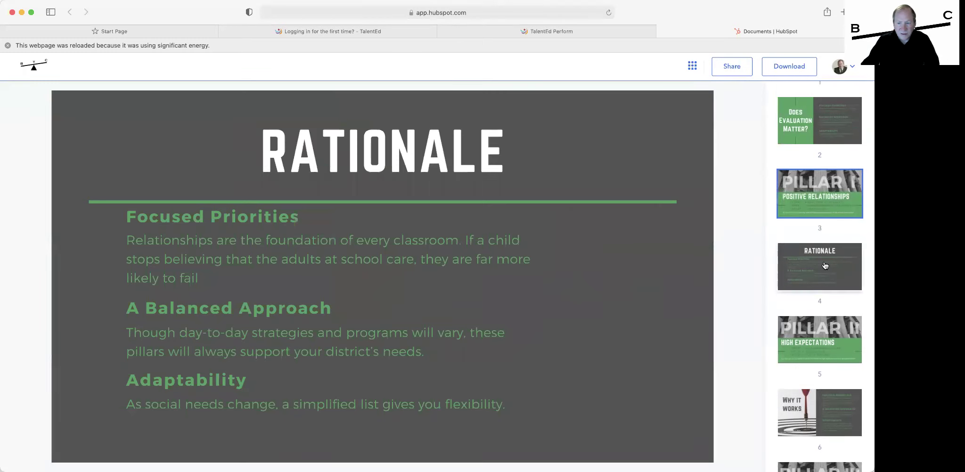
pyautogui.scroll(-3, 825, 265)
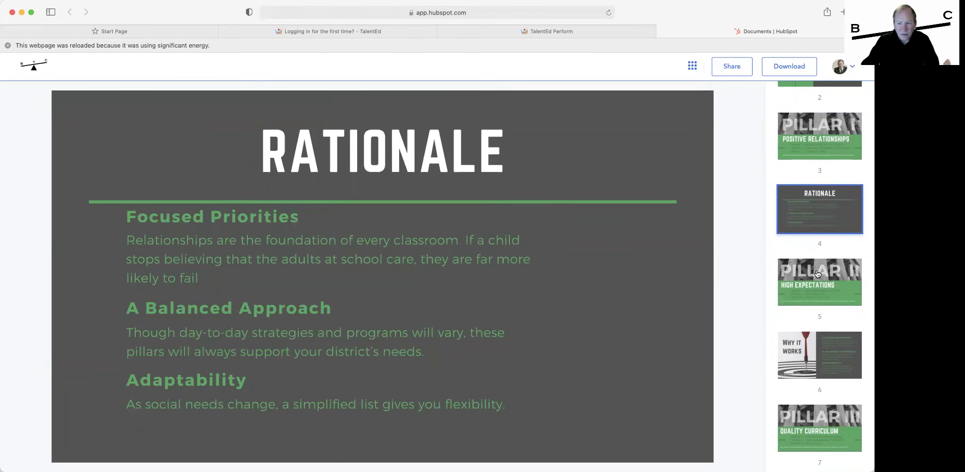
pyautogui.scroll(-2, 818, 273)
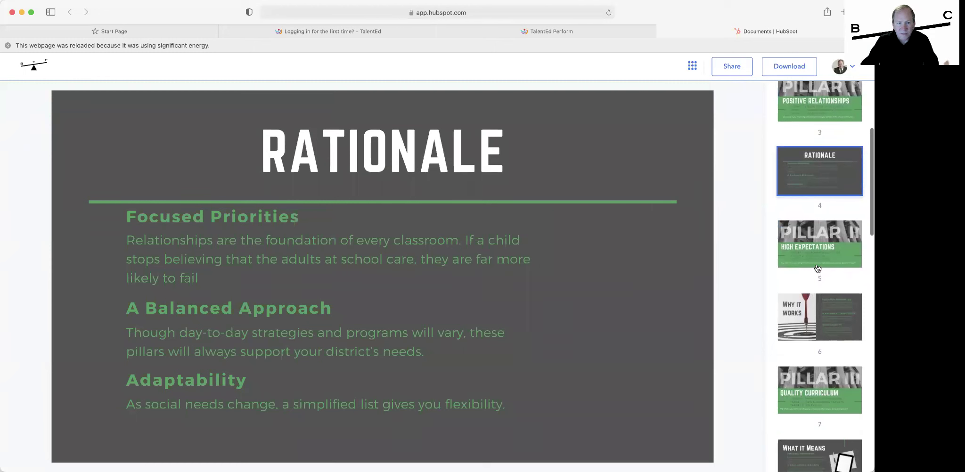
pyautogui.moveTo(697, 254)
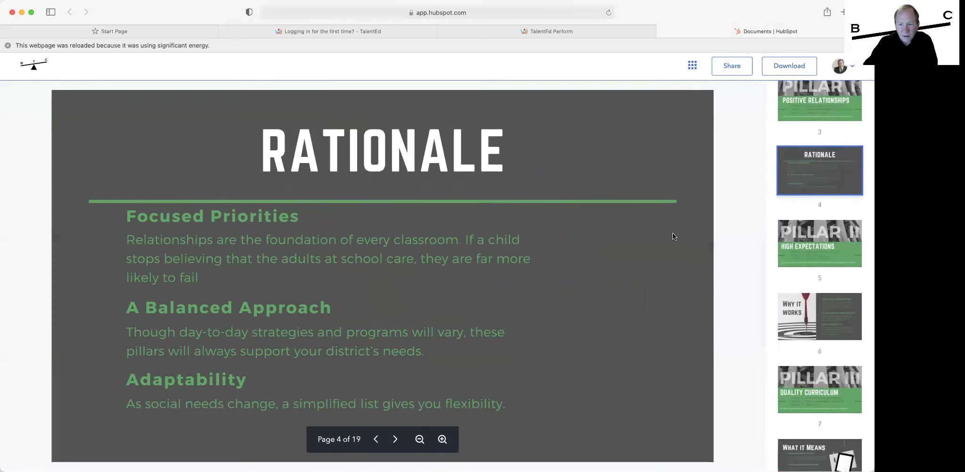
pyautogui.scroll(-2, 818, 232)
pyautogui.scroll(-1, 818, 232)
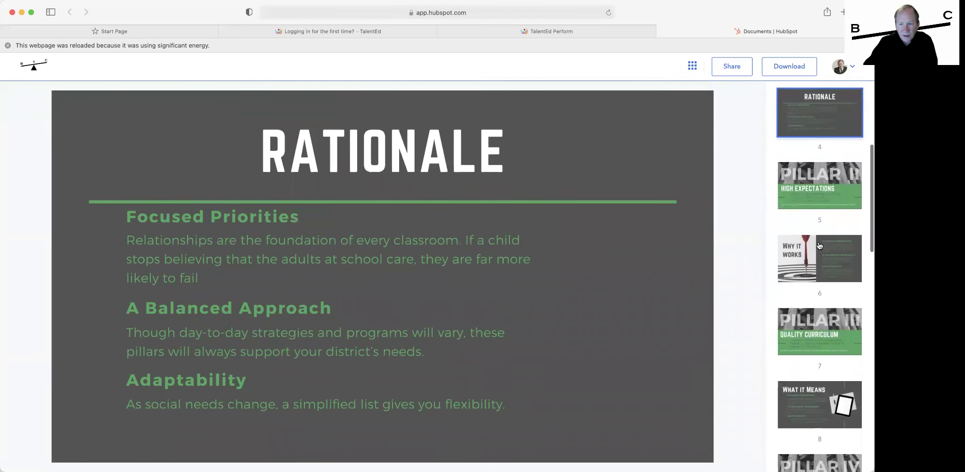
pyautogui.scroll(-4, 819, 246)
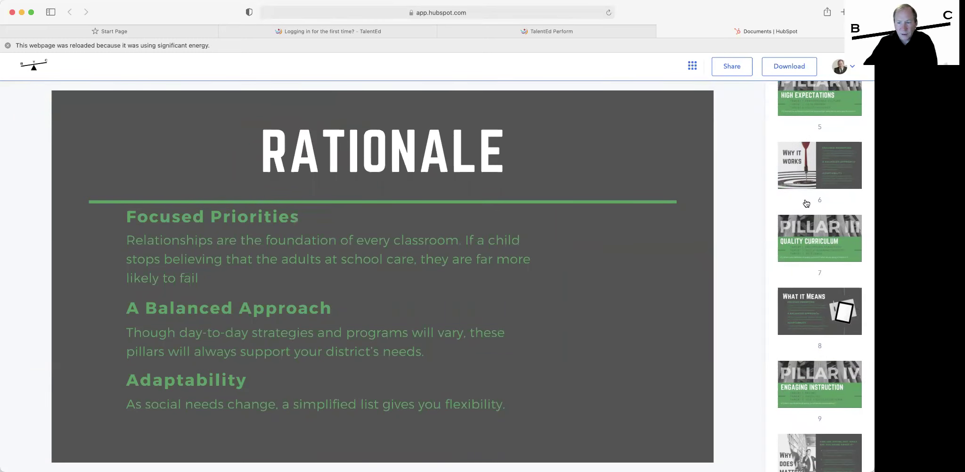
pyautogui.click(811, 177)
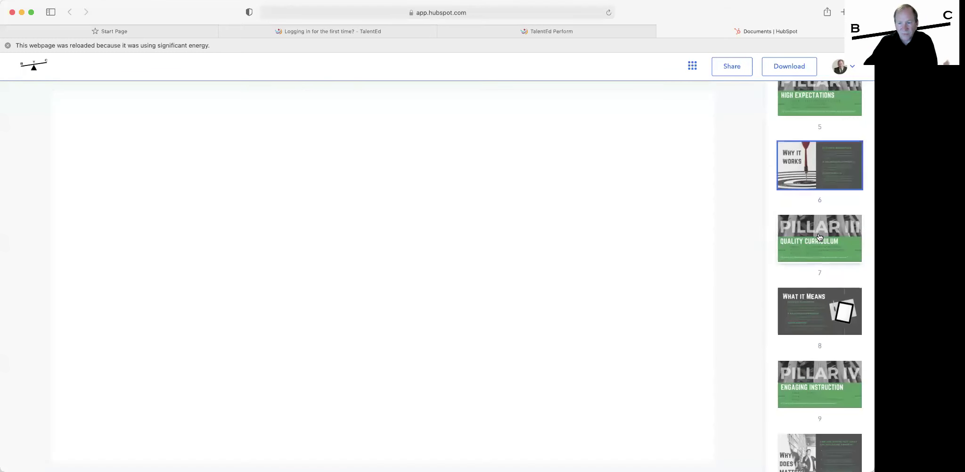
pyautogui.click(818, 237)
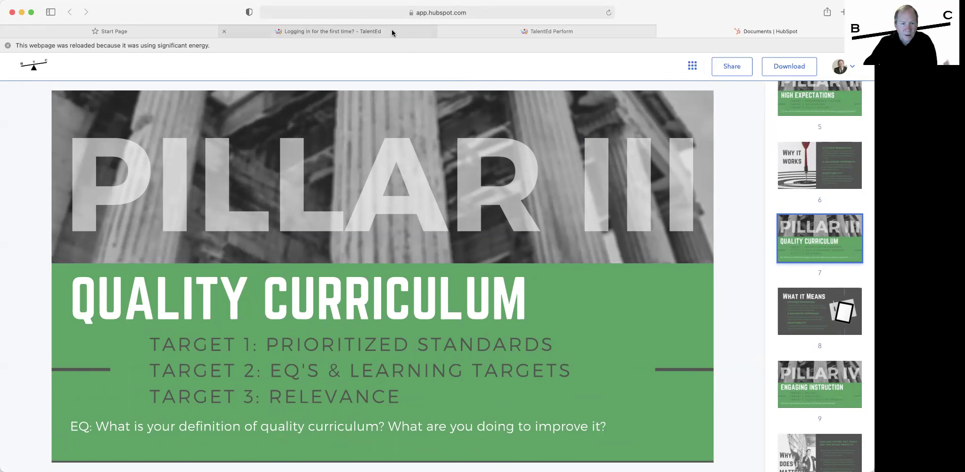
pyautogui.moveTo(391, 31)
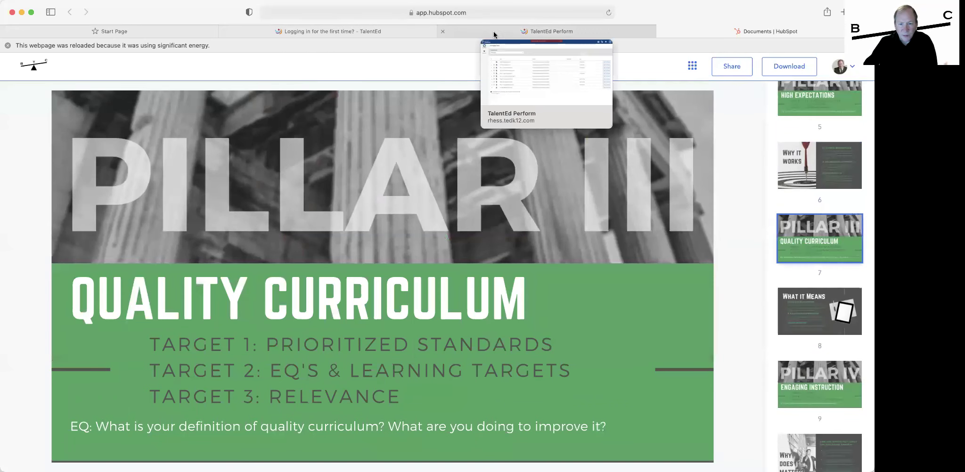
# Open the Self-Assessment Form and scroll to Pillar III's three required Performance Targets
pyautogui.click(480, 31)
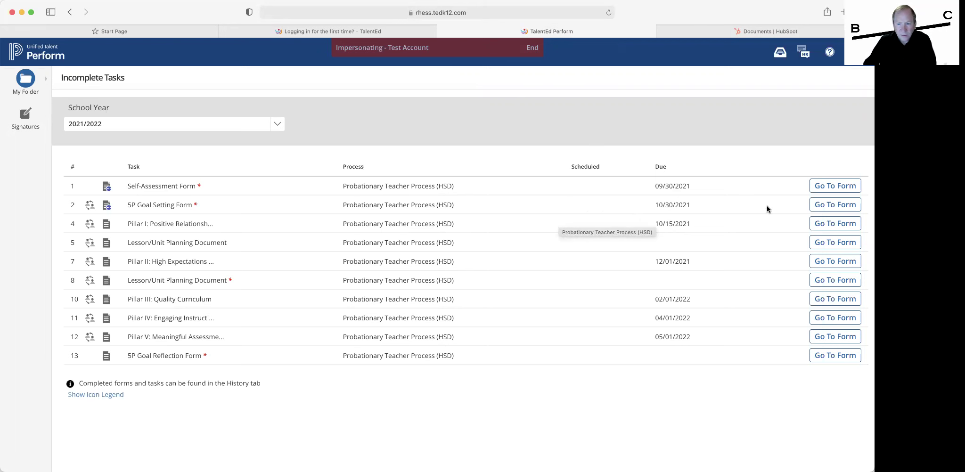
pyautogui.click(837, 186)
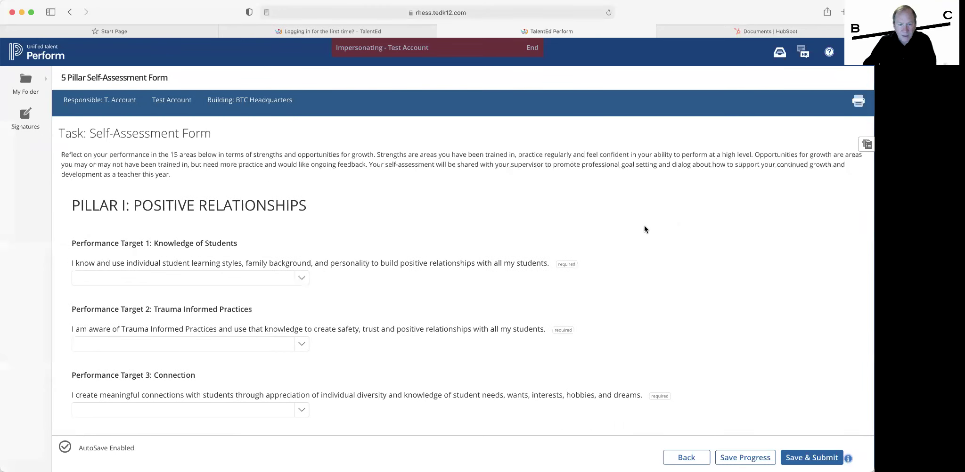
pyautogui.scroll(-2, 644, 229)
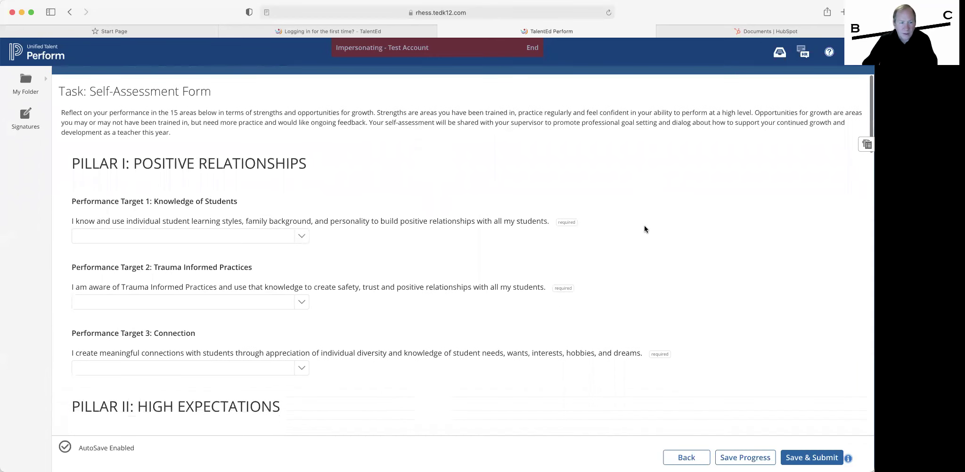
pyautogui.scroll(-1, 644, 229)
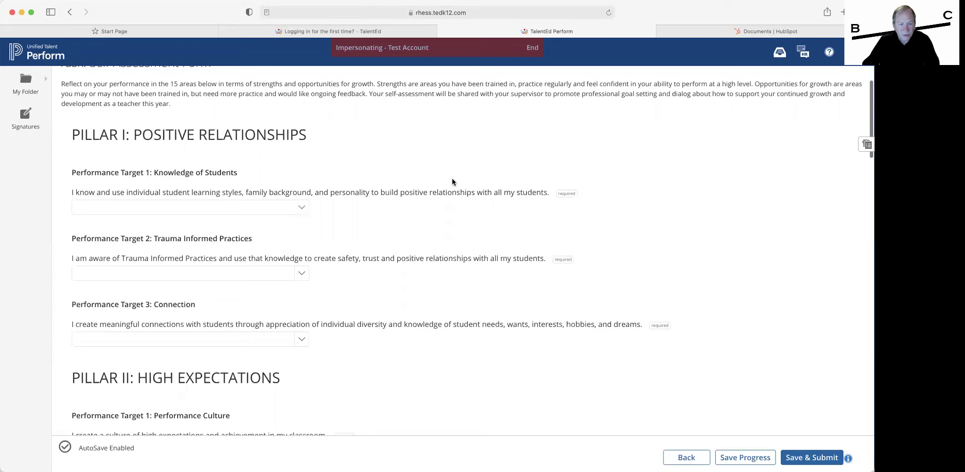
pyautogui.scroll(-8, 450, 184)
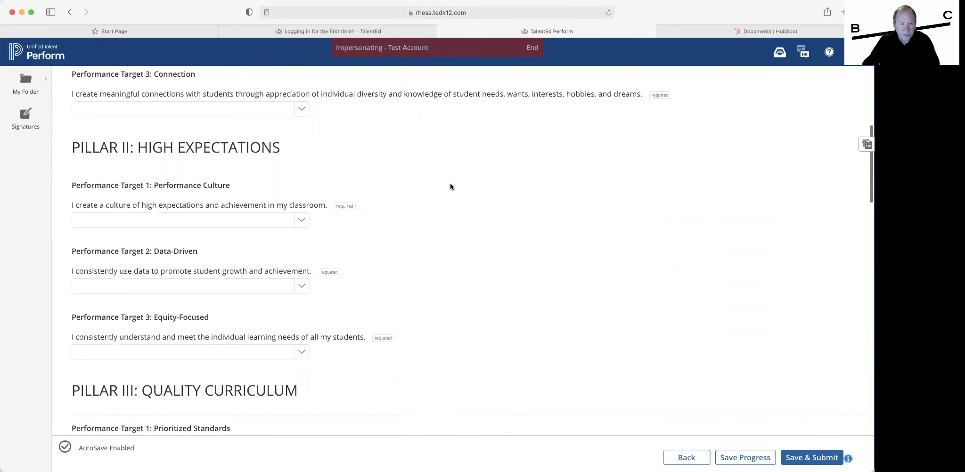
pyautogui.scroll(-8, 450, 186)
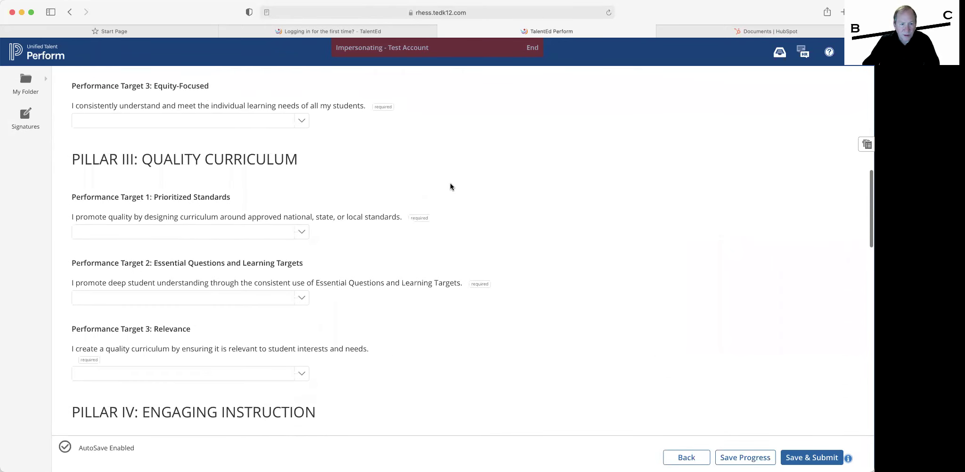
pyautogui.scroll(16, 303, 227)
pyautogui.click(301, 225)
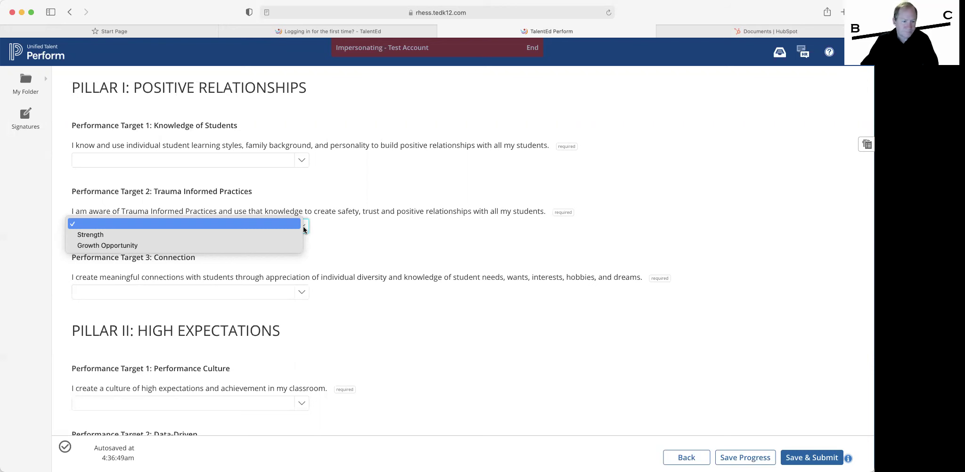
pyautogui.click(366, 248)
pyautogui.scroll(-3, 366, 249)
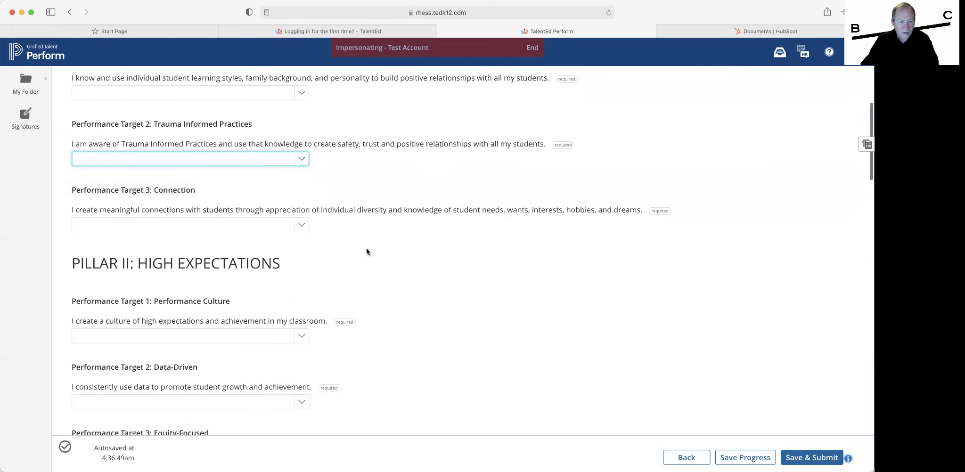
pyautogui.scroll(-1, 367, 249)
pyautogui.click(303, 202)
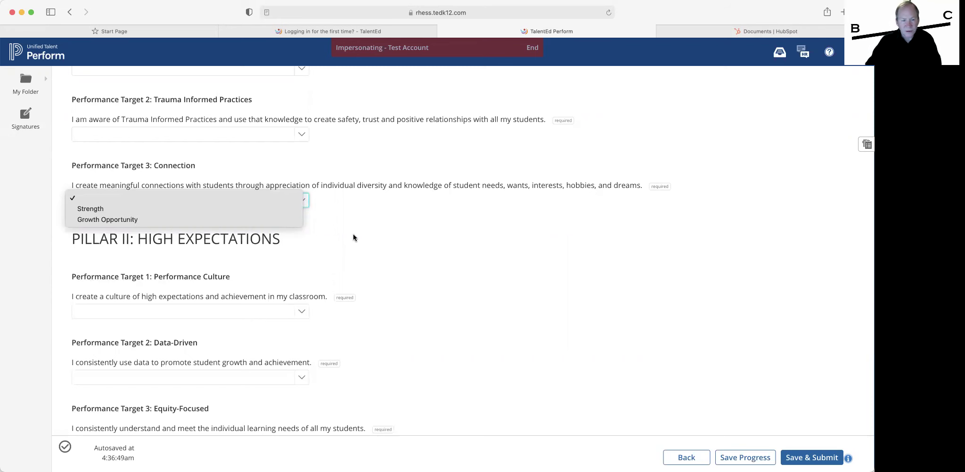
pyautogui.click(379, 238)
pyautogui.scroll(-6, 379, 238)
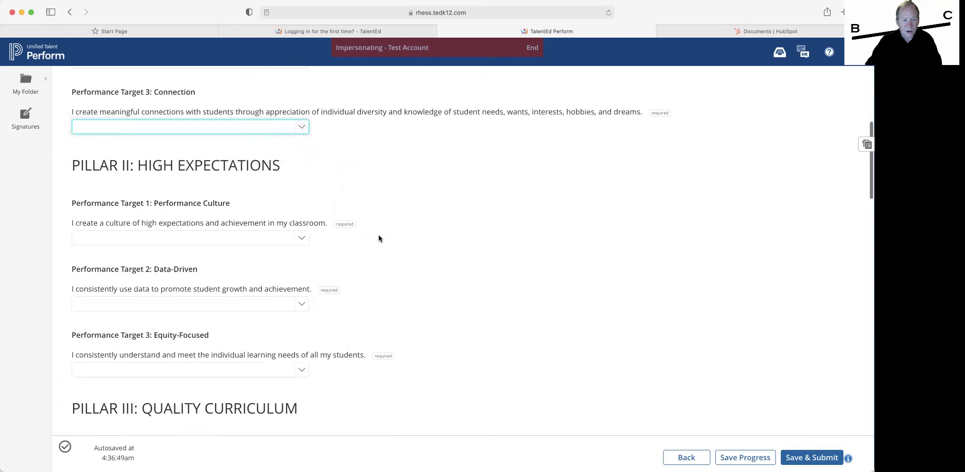
pyautogui.scroll(-12, 379, 239)
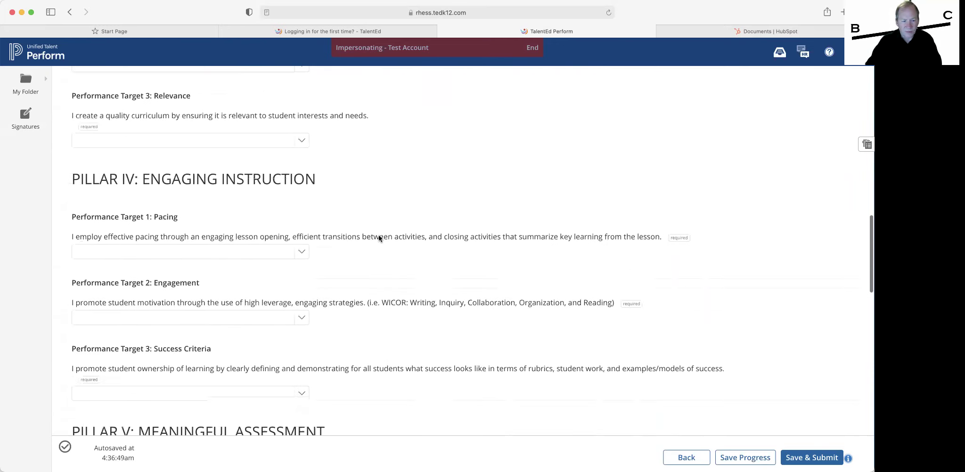
pyautogui.scroll(-5, 378, 238)
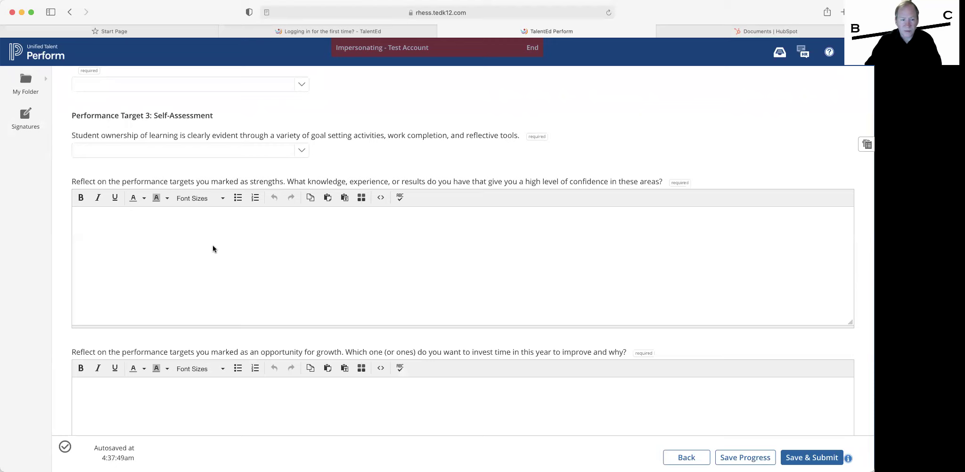
# Scroll to the form's end to view Artifacts, attachment slots and the SV Review workflow
pyautogui.scroll(-5, 213, 246)
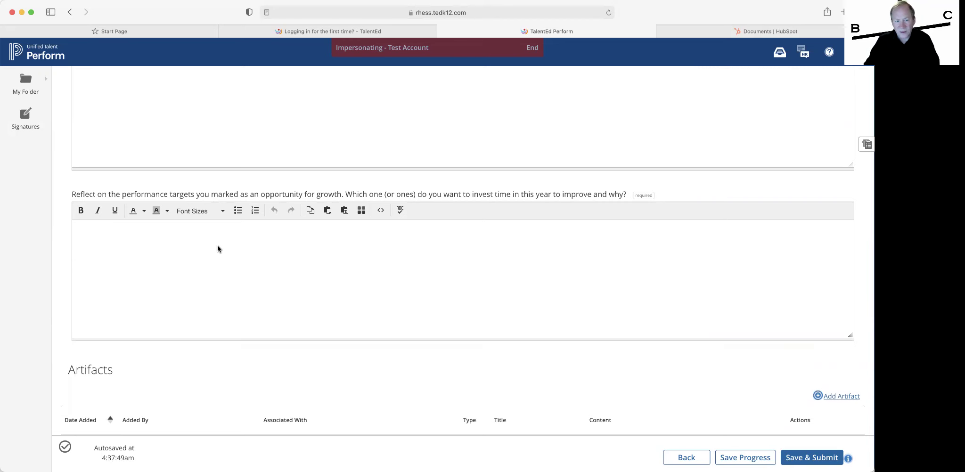
pyautogui.scroll(-1, 217, 249)
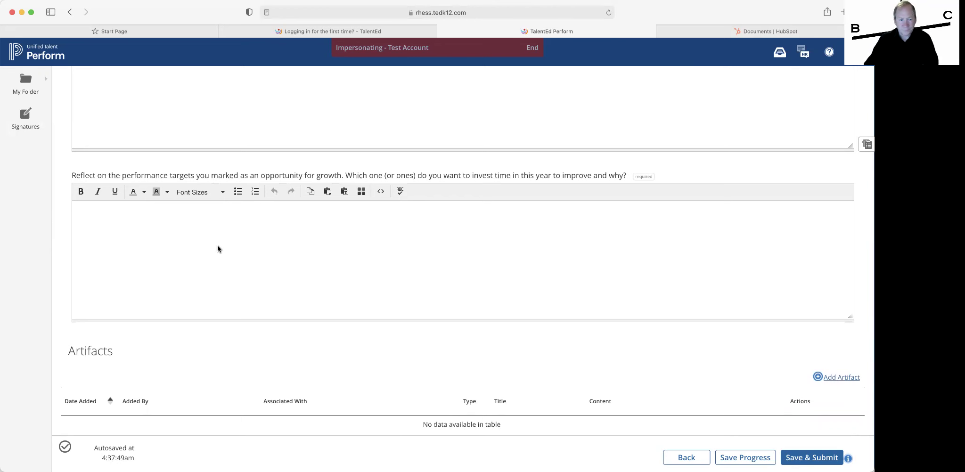
pyautogui.scroll(-5, 217, 249)
pyautogui.scroll(-6, 217, 248)
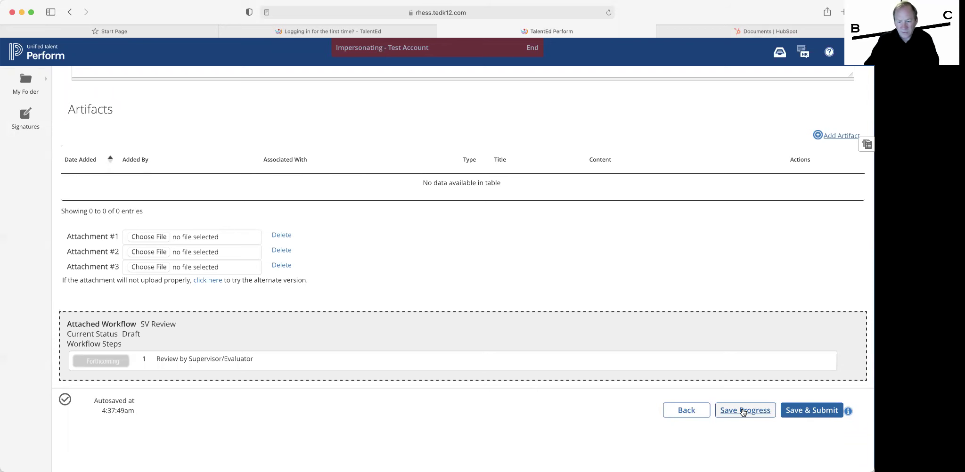
# Save the Self-Assessment Form's progress as a draft
pyautogui.click(743, 413)
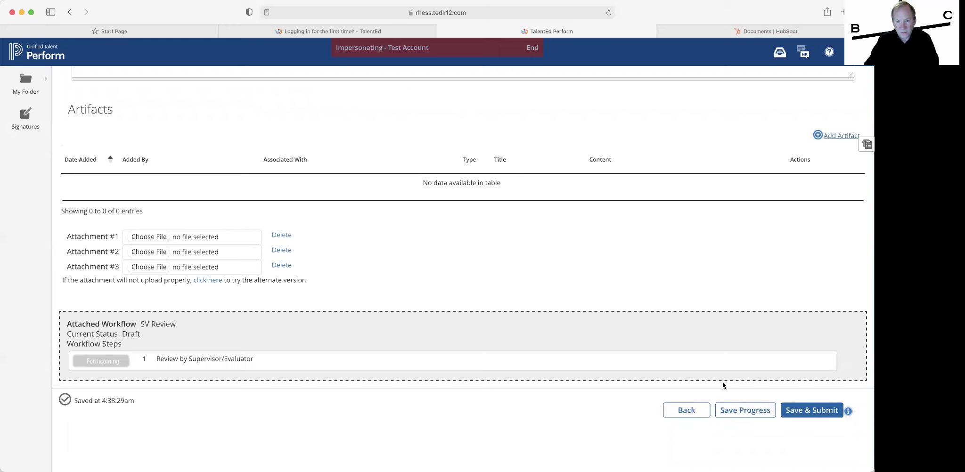
pyautogui.scroll(2, 529, 201)
pyautogui.scroll(-2, 529, 201)
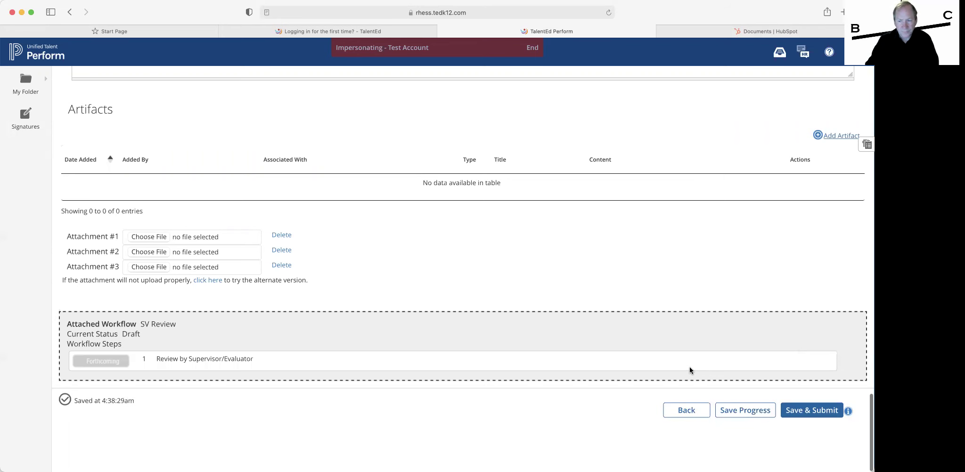
# Go back to Incomplete Tasks and check row 1's status tooltip showing Draft In Progress
pyautogui.click(684, 411)
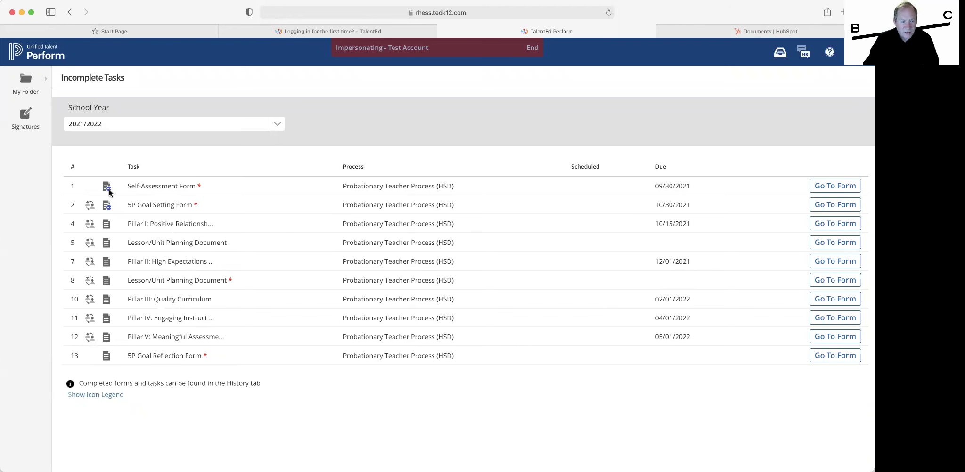
pyautogui.moveTo(109, 191)
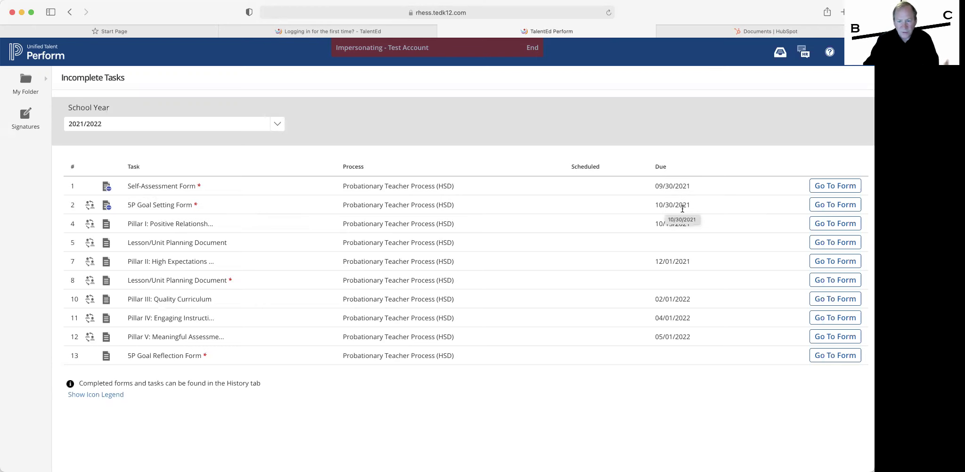
# Open the 5P Goal Setting Form and look over its opening section
pyautogui.click(849, 208)
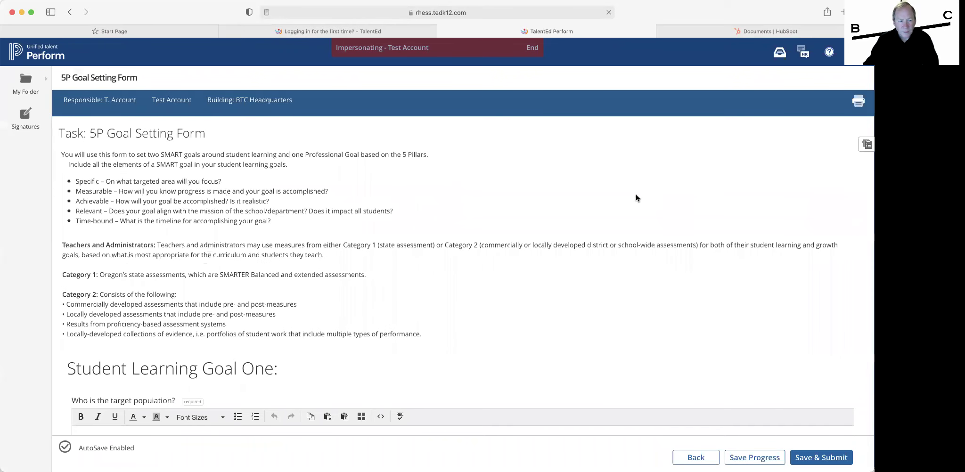
pyautogui.scroll(-5, 635, 197)
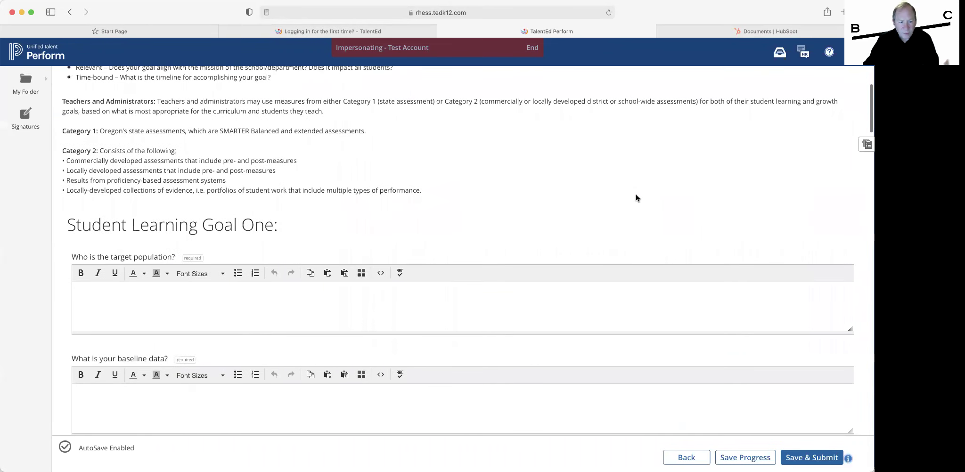
pyautogui.scroll(-2, 635, 198)
pyautogui.scroll(4, 636, 198)
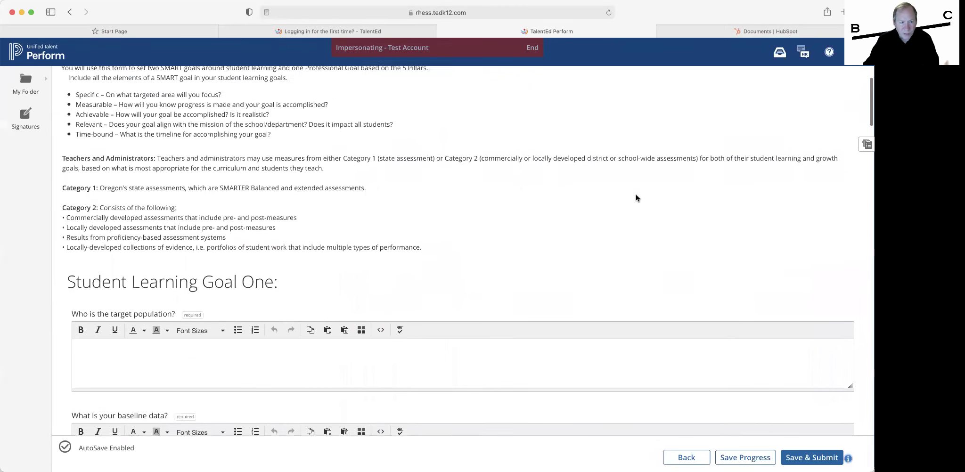
pyautogui.scroll(2, 635, 198)
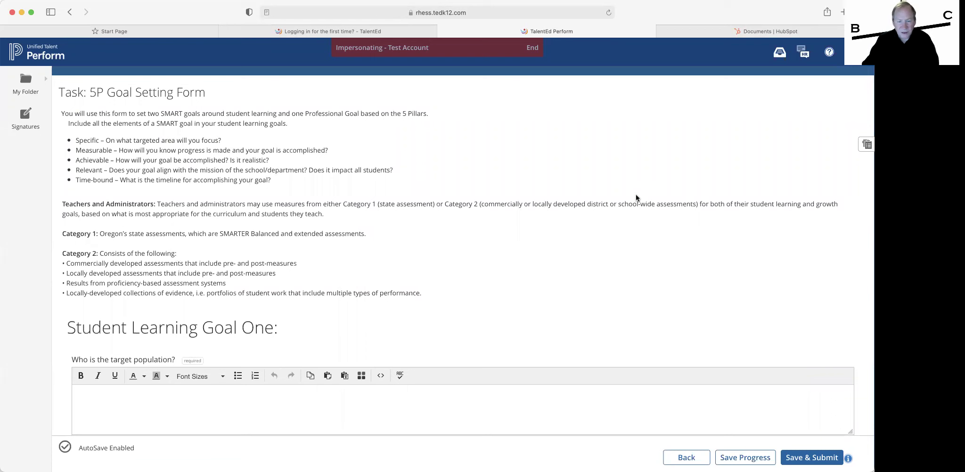
# Scroll through the Student Learning Goal fields to the Professional Growth Goal pillar-target choice
pyautogui.scroll(-4, 635, 198)
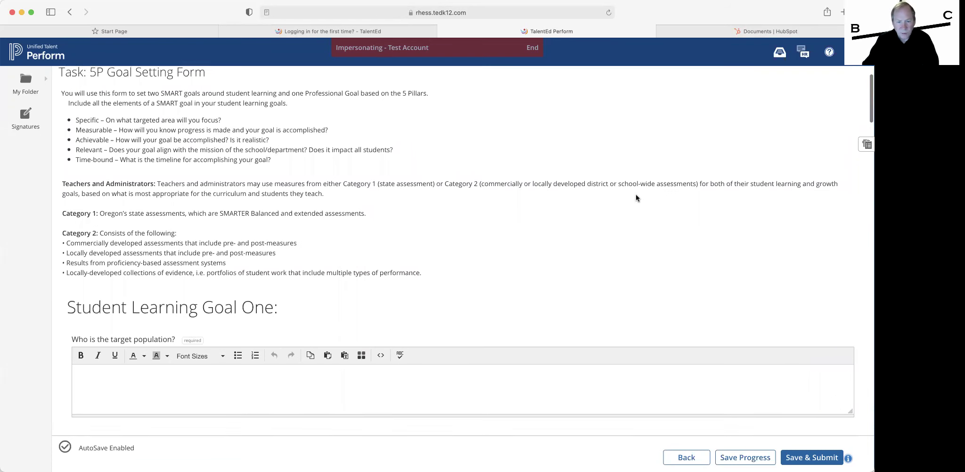
pyautogui.scroll(-1, 636, 198)
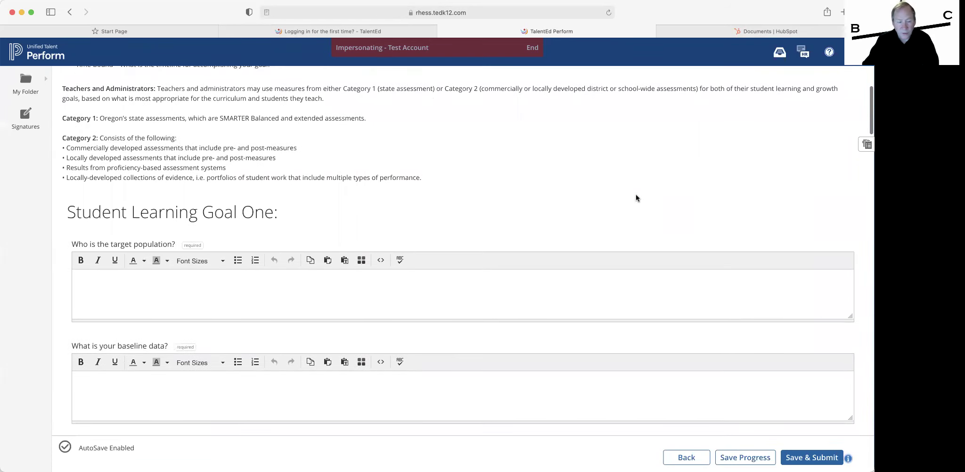
pyautogui.scroll(-5, 636, 197)
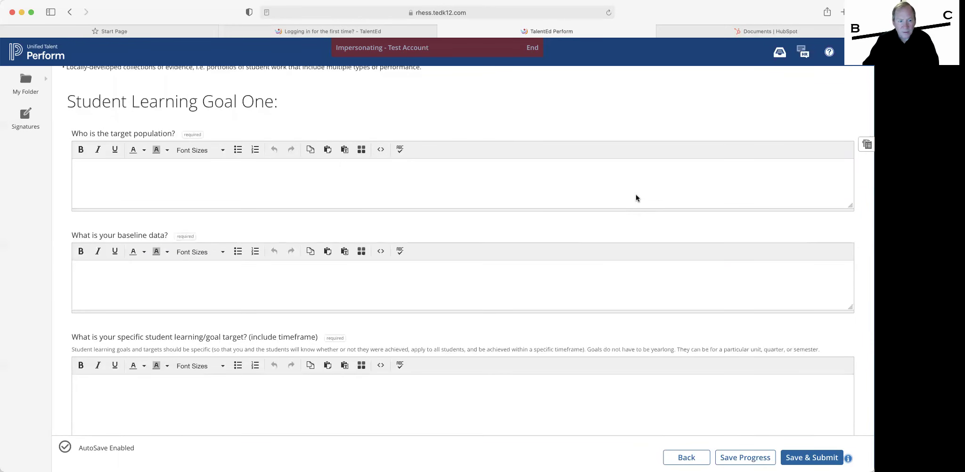
pyautogui.scroll(-1, 635, 198)
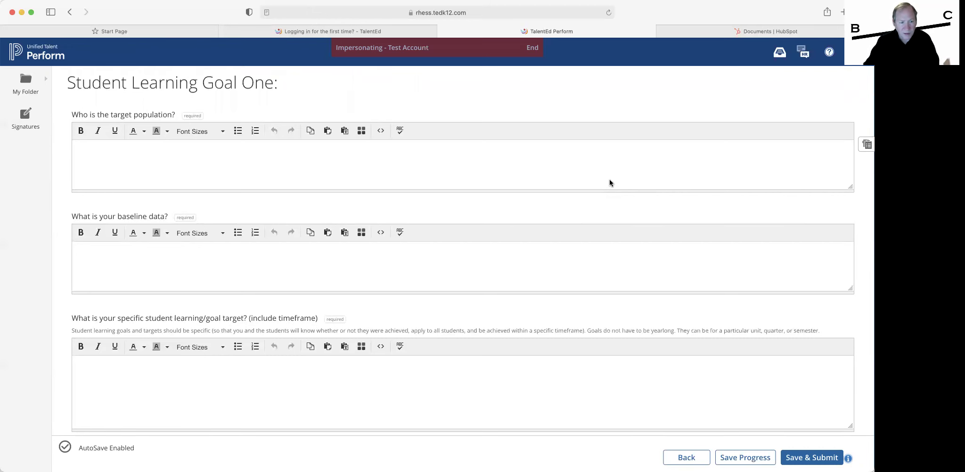
pyautogui.scroll(-5, 583, 174)
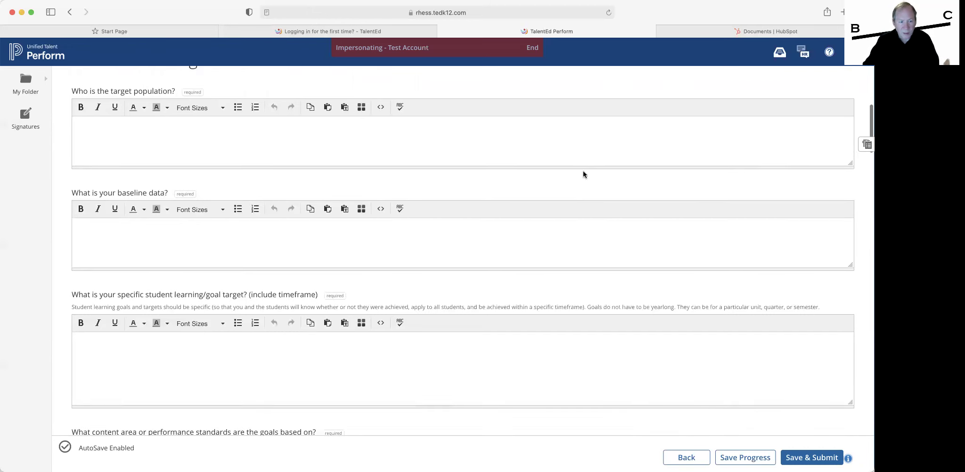
pyautogui.scroll(-4, 583, 174)
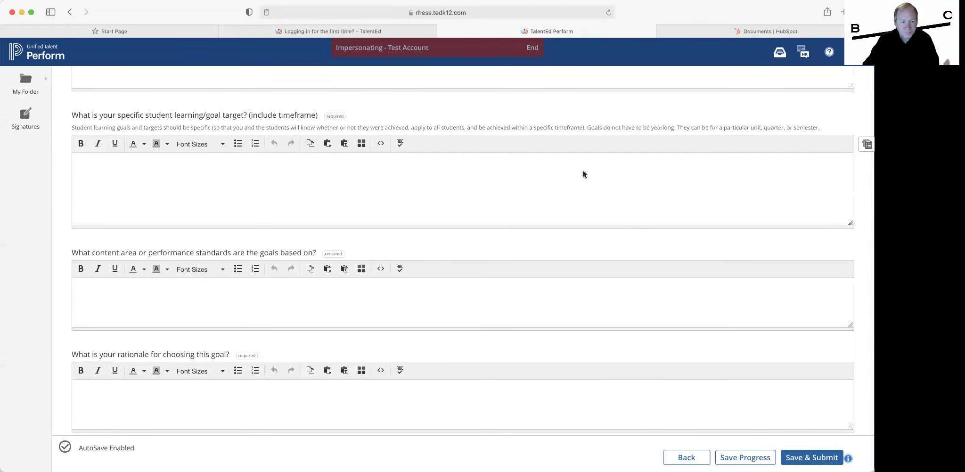
pyautogui.scroll(-5, 583, 174)
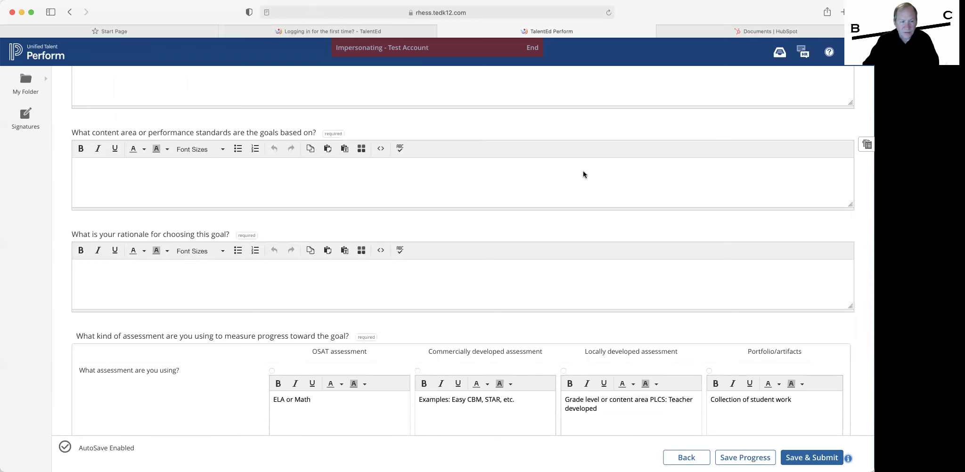
pyautogui.scroll(-4, 583, 173)
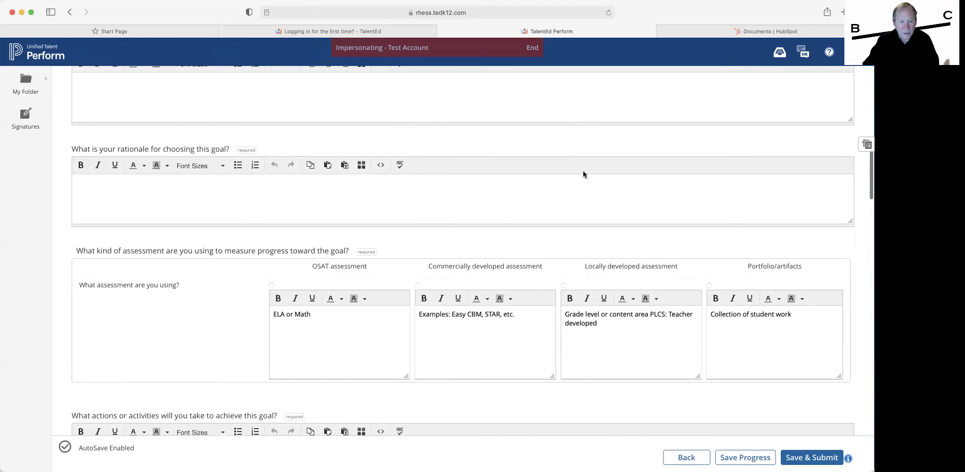
pyautogui.scroll(-6, 582, 174)
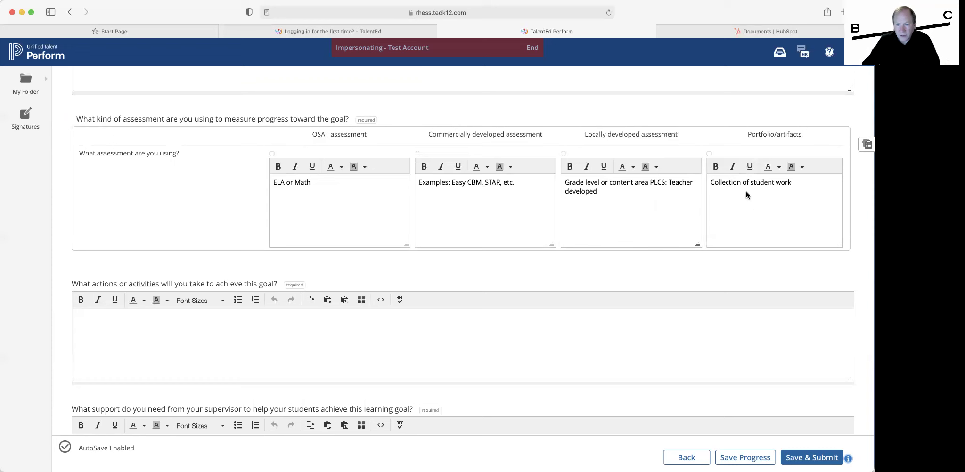
pyautogui.scroll(-1, 592, 289)
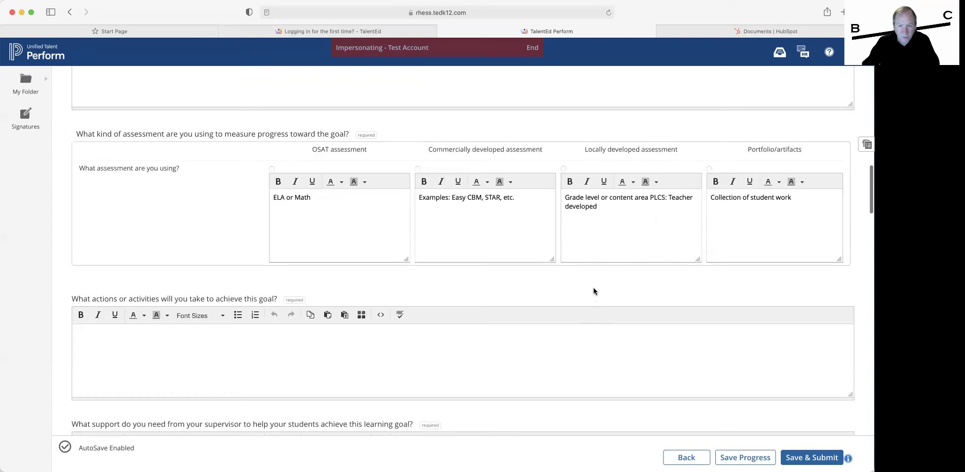
pyautogui.scroll(-4, 593, 291)
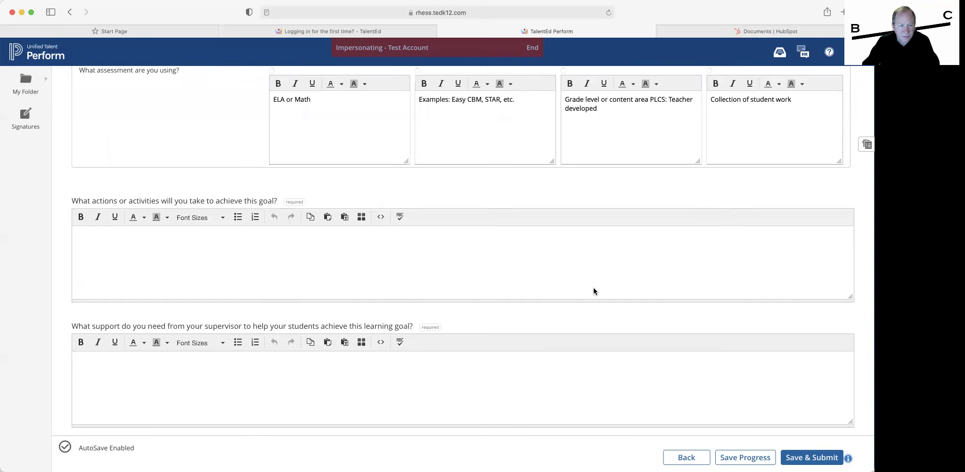
pyautogui.scroll(-5, 593, 291)
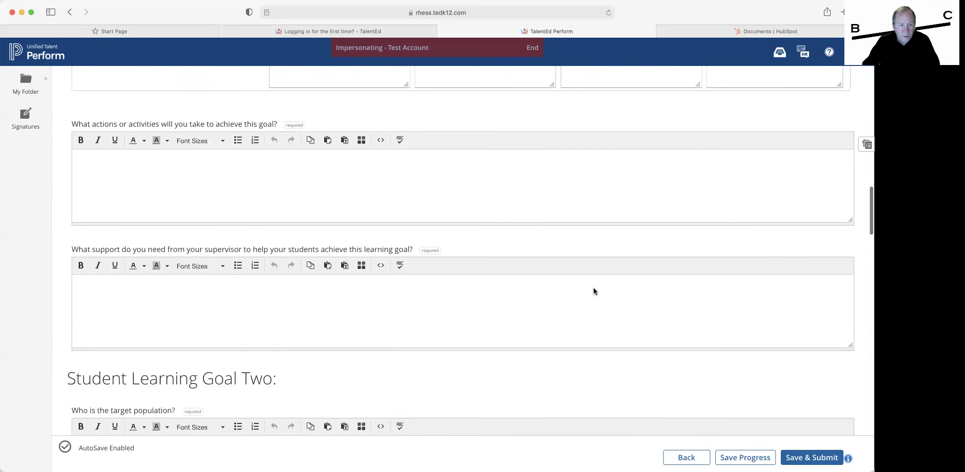
pyautogui.scroll(-10, 594, 291)
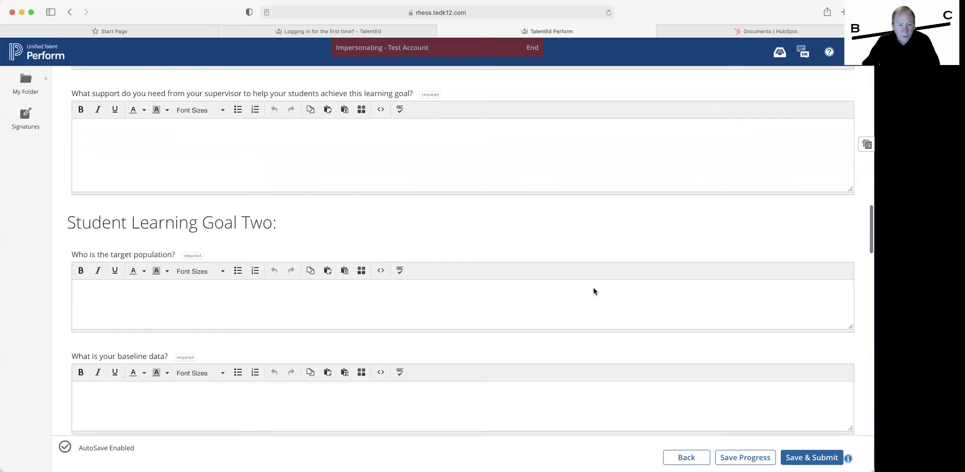
pyautogui.scroll(-18, 593, 291)
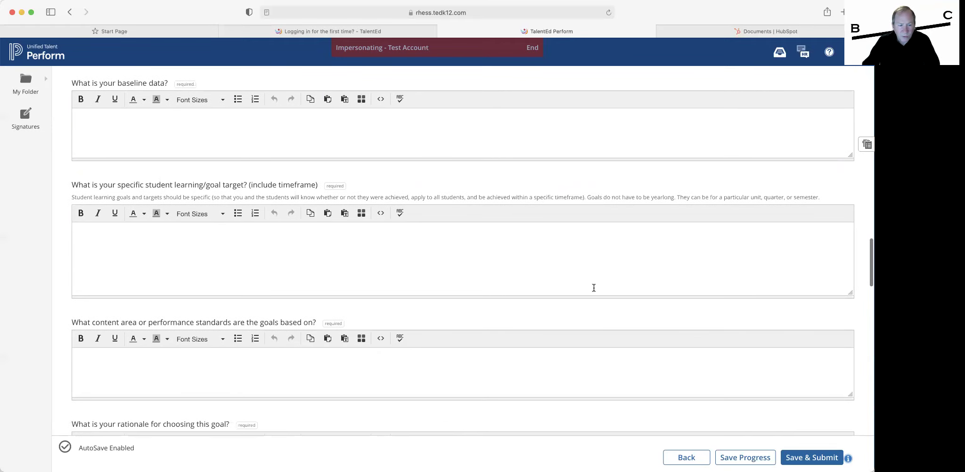
pyautogui.scroll(-20, 593, 288)
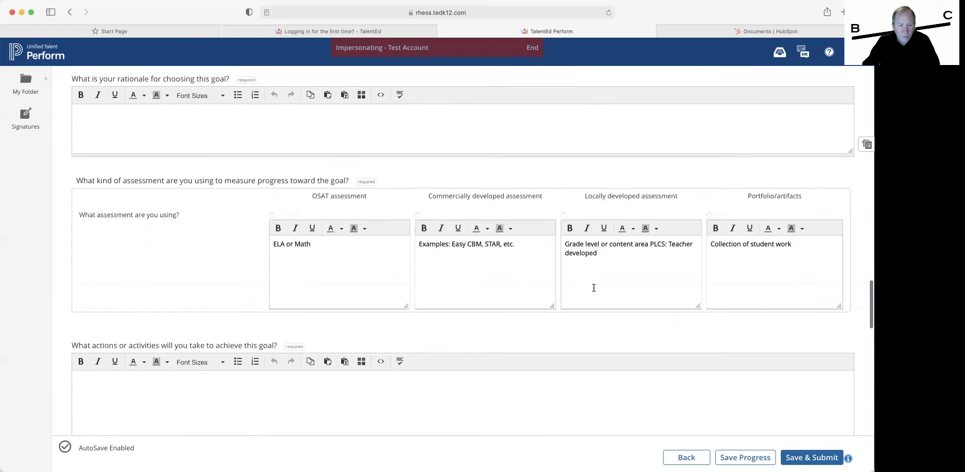
pyautogui.scroll(-20, 593, 288)
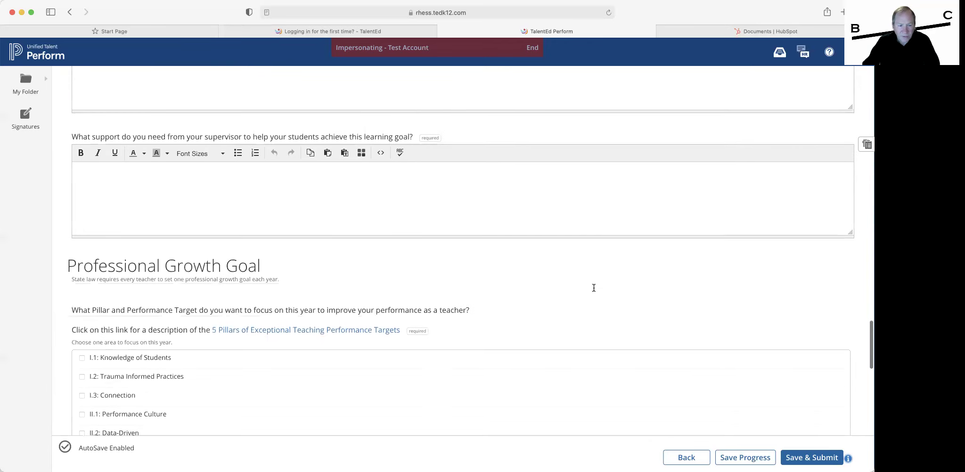
pyautogui.scroll(-12, 594, 288)
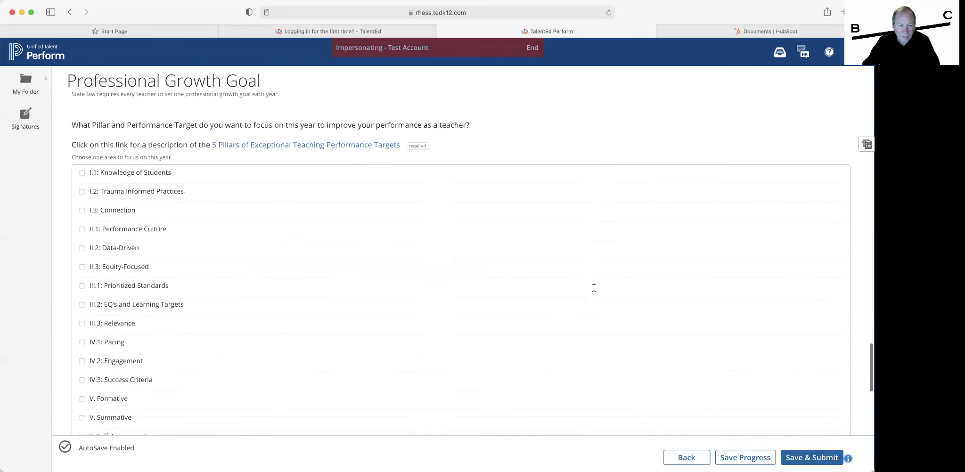
pyautogui.scroll(-1, 593, 288)
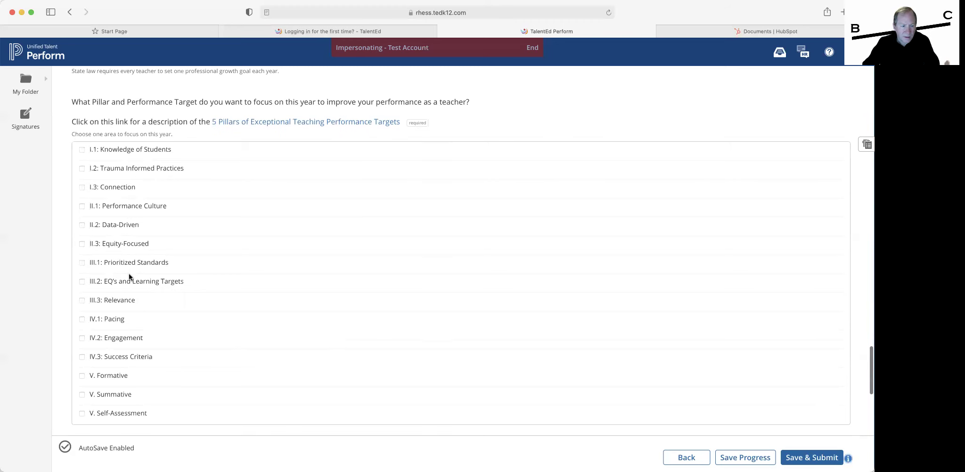
pyautogui.scroll(-1, 129, 273)
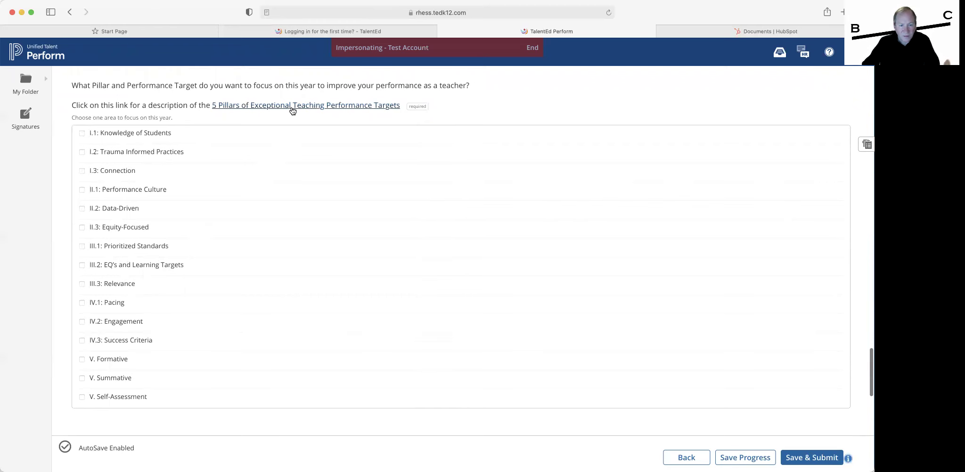
# Advance the Pillars deck to slide 8, What it Means, then return to the goal-setting form
pyautogui.click(685, 33)
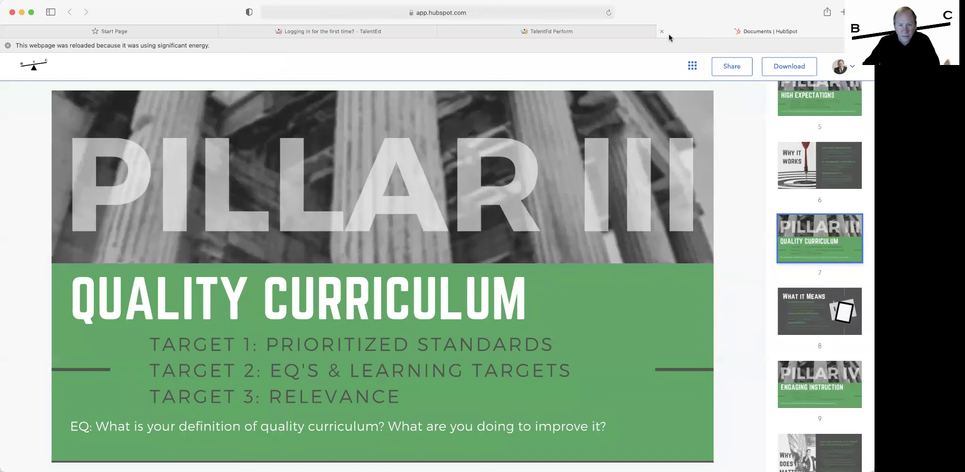
pyautogui.click(568, 31)
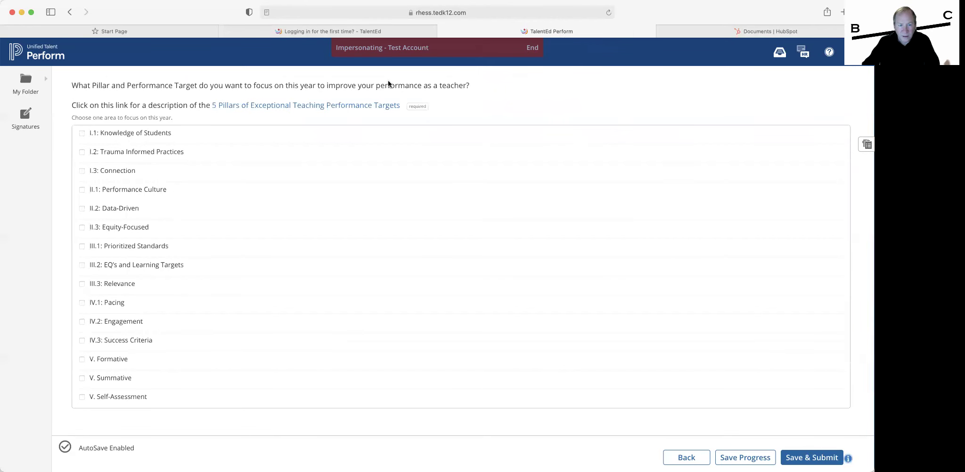
pyautogui.click(700, 31)
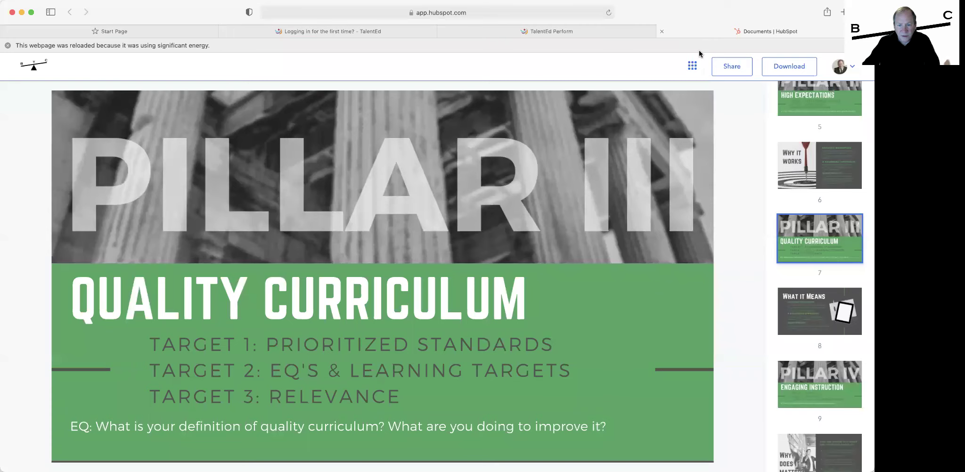
pyautogui.click(828, 302)
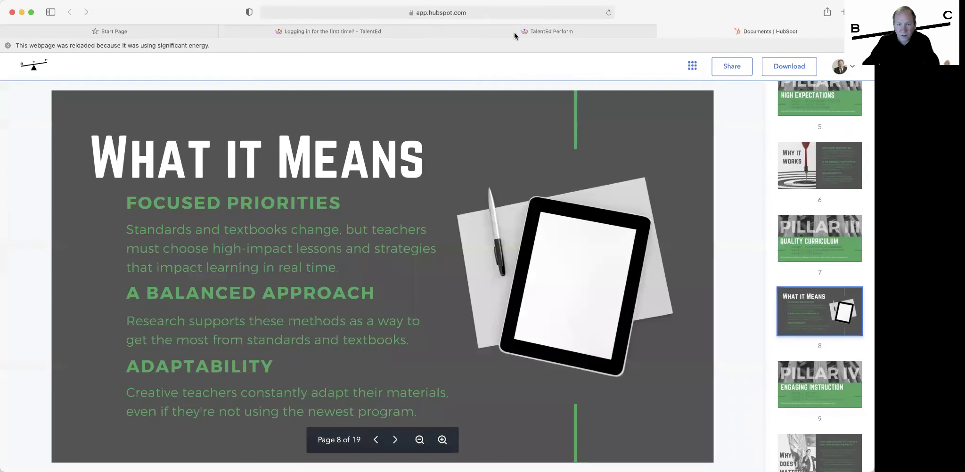
pyautogui.click(534, 31)
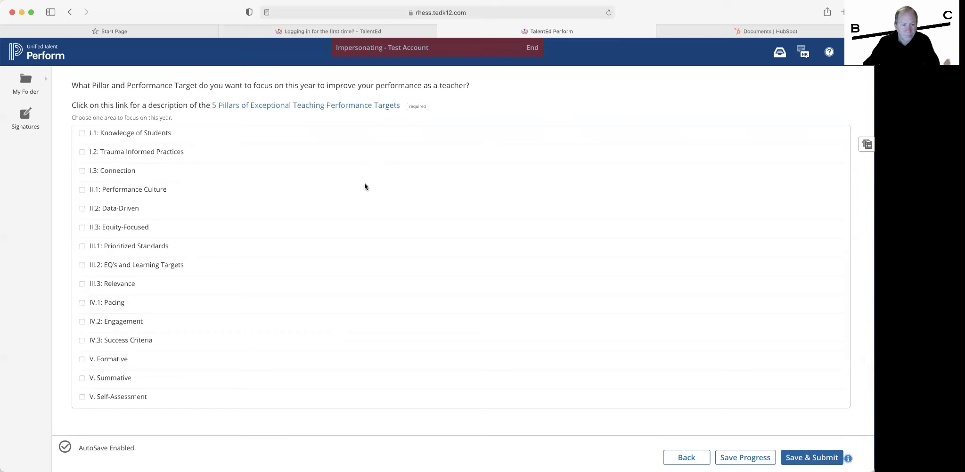
# Scroll to the empty Artifacts table, three attachment slots and the SV App + DR Sign workflow
pyautogui.scroll(-6, 364, 186)
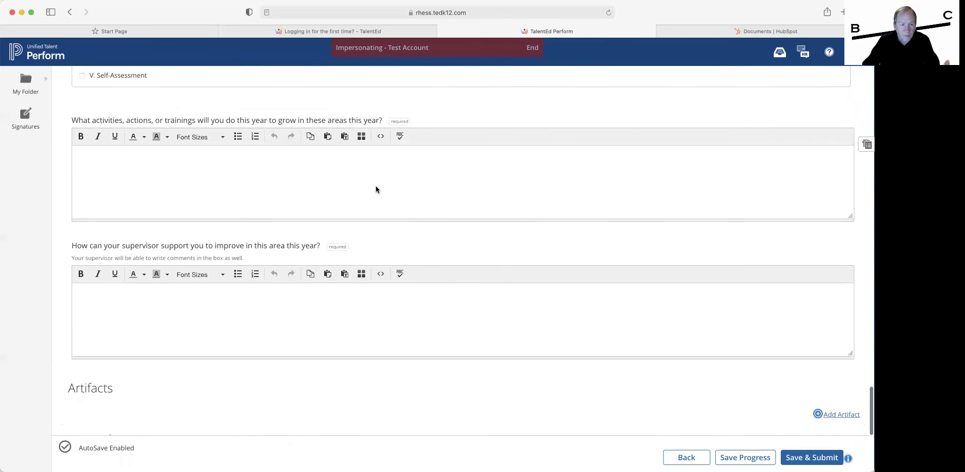
pyautogui.scroll(-3, 376, 189)
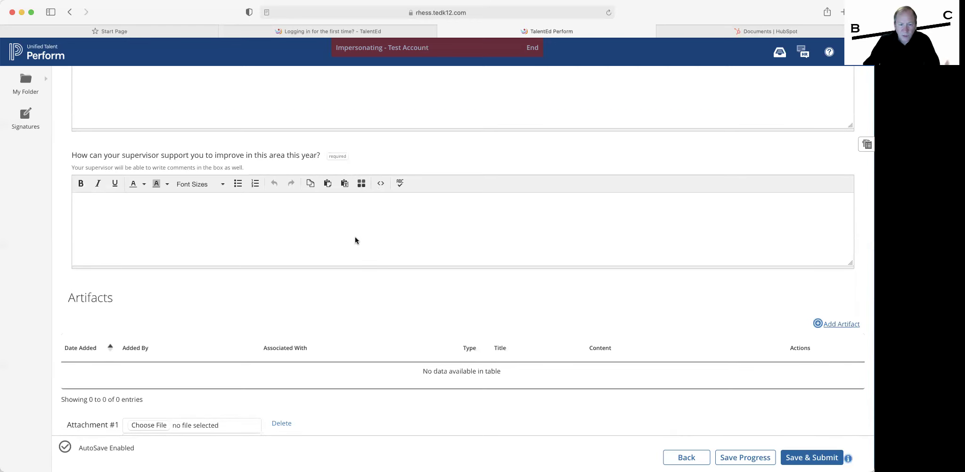
pyautogui.scroll(-5, 355, 238)
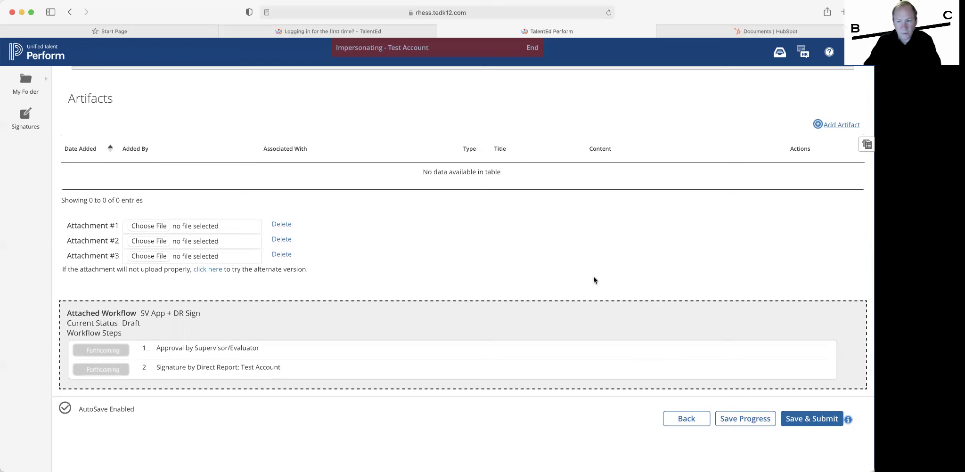
pyautogui.scroll(3, 583, 261)
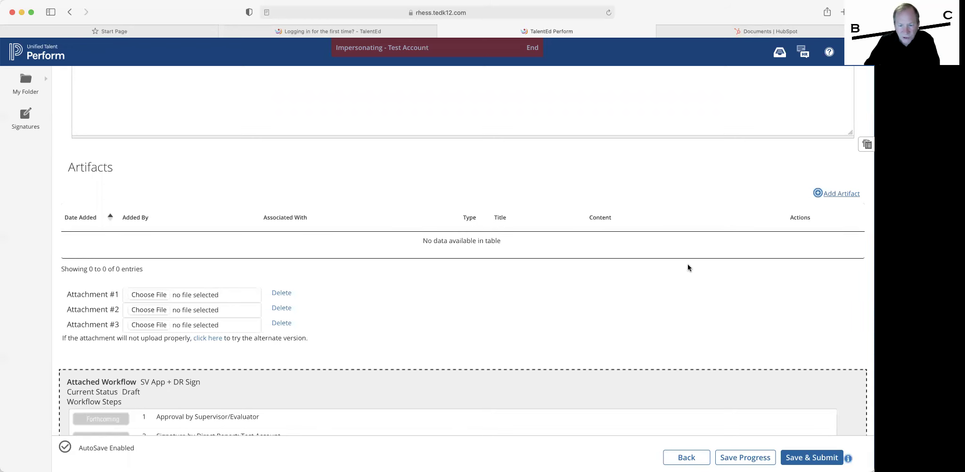
# Preview the Add Artifact dialog's Title, File Upload and URL options, cancel, and go back
pyautogui.click(842, 193)
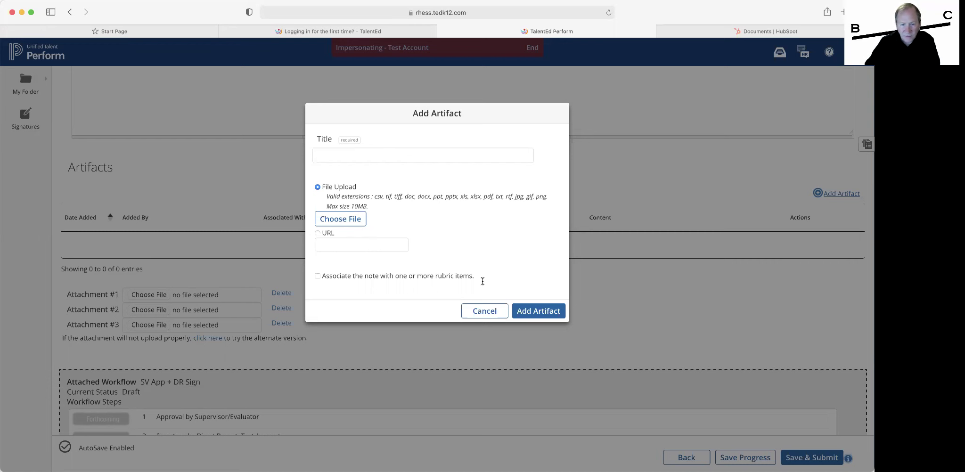
pyautogui.click(485, 313)
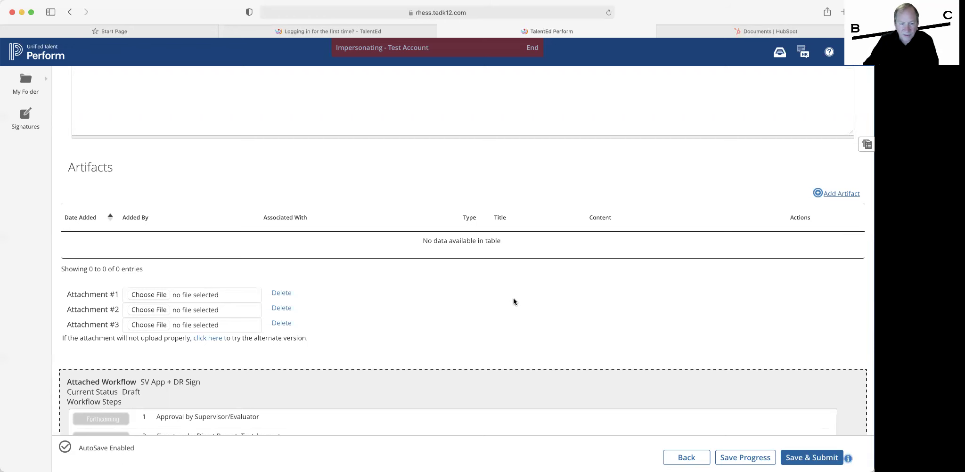
pyautogui.scroll(-3, 514, 299)
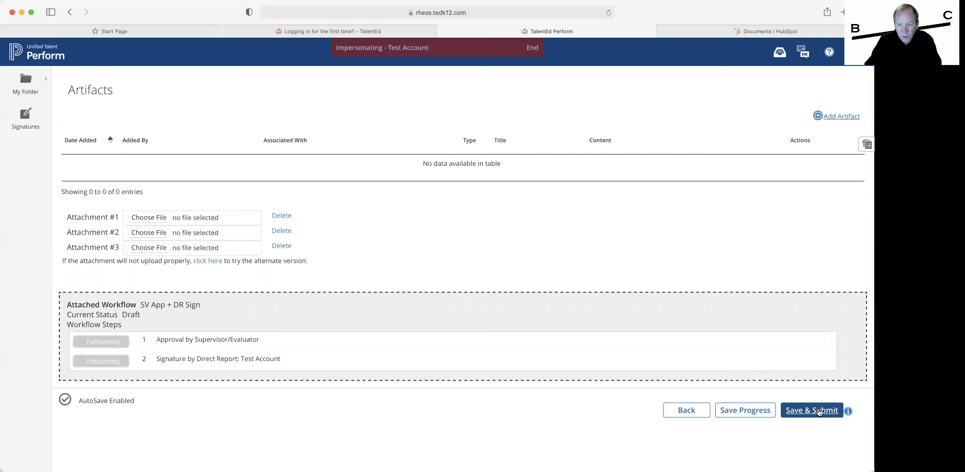
pyautogui.click(699, 413)
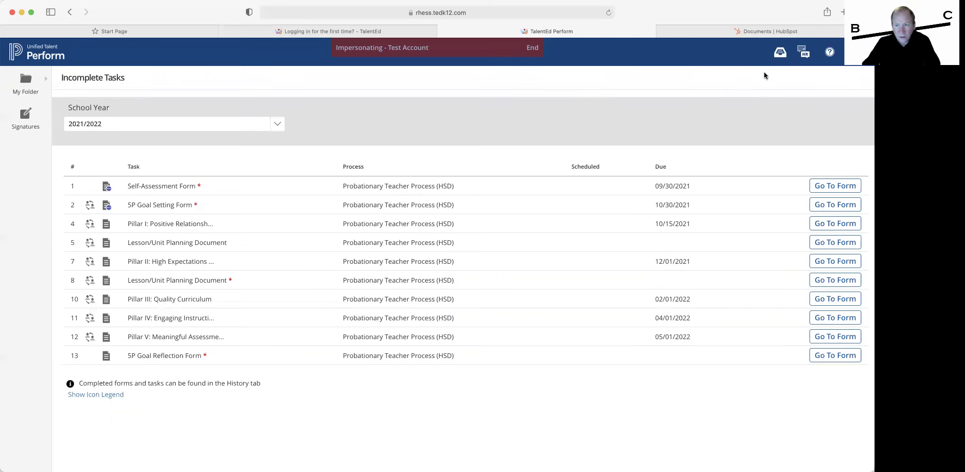
# Reload the 2021/2022 Incomplete Tasks list and check Pillar I's collaborative icon
pyautogui.click(805, 54)
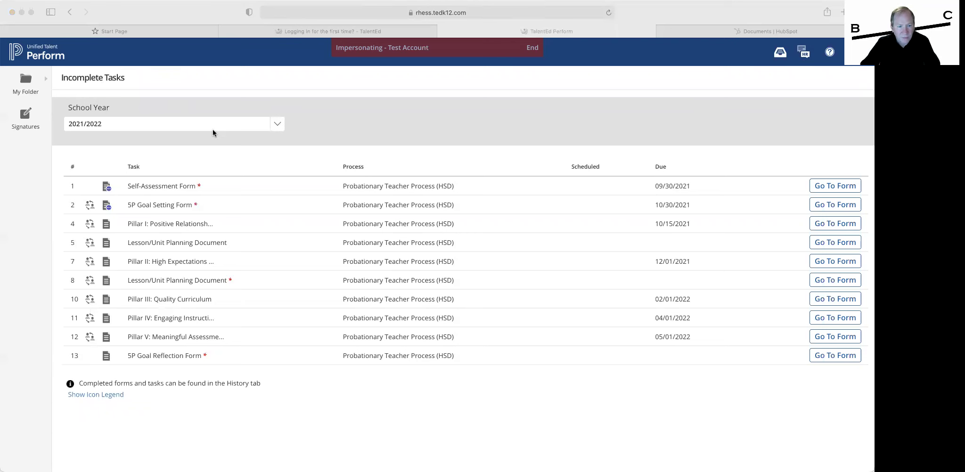
pyautogui.click(237, 155)
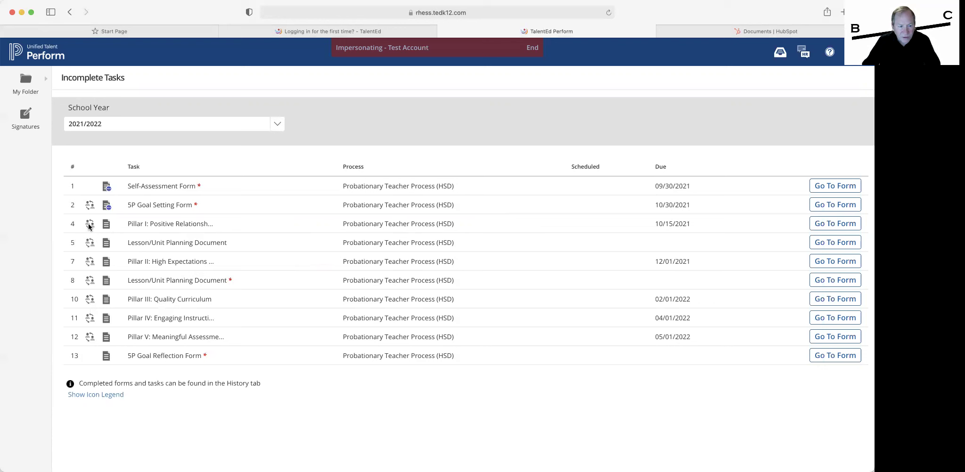
pyautogui.moveTo(89, 227)
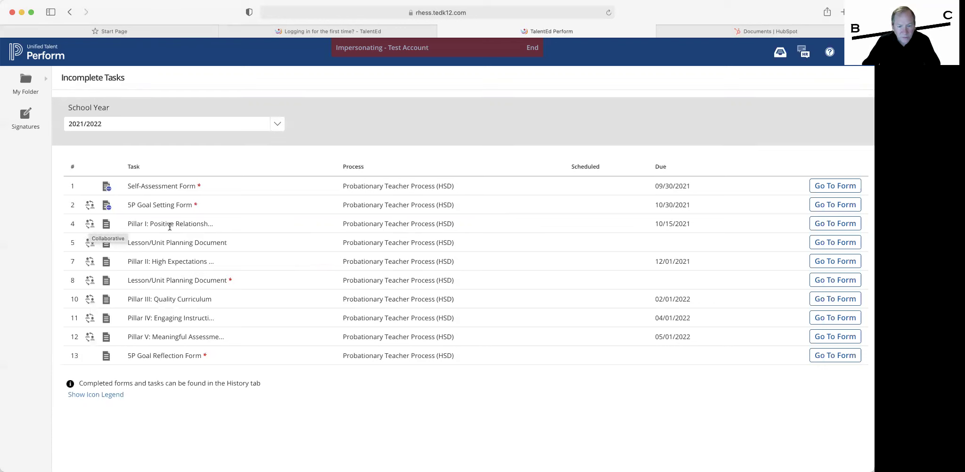
pyautogui.click(830, 225)
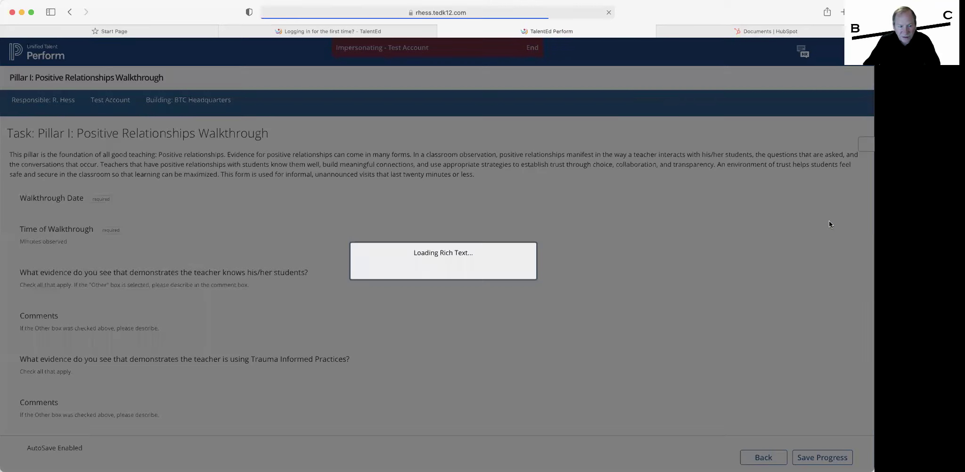
pyautogui.scroll(-5, 677, 249)
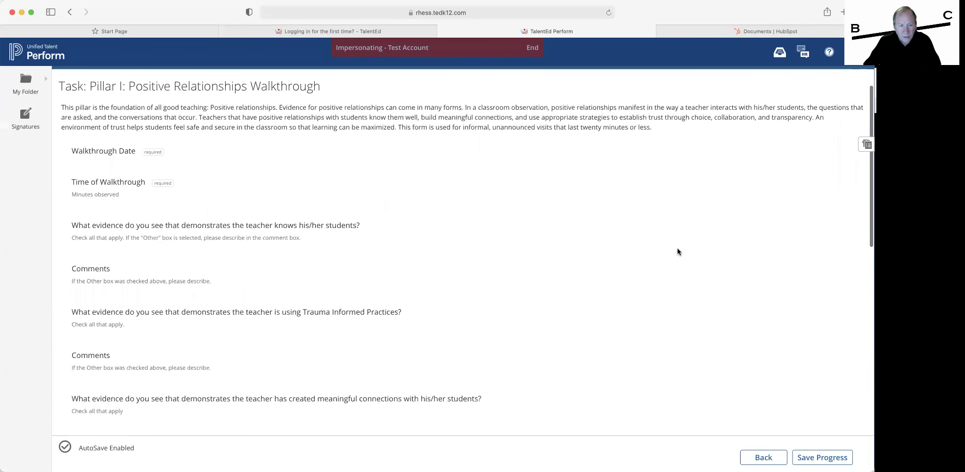
pyautogui.scroll(-1, 677, 252)
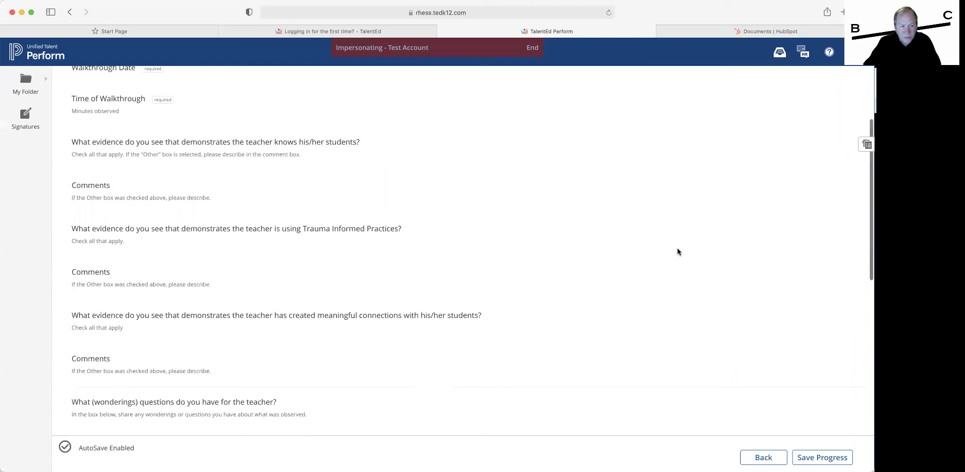
pyautogui.scroll(-1, 677, 252)
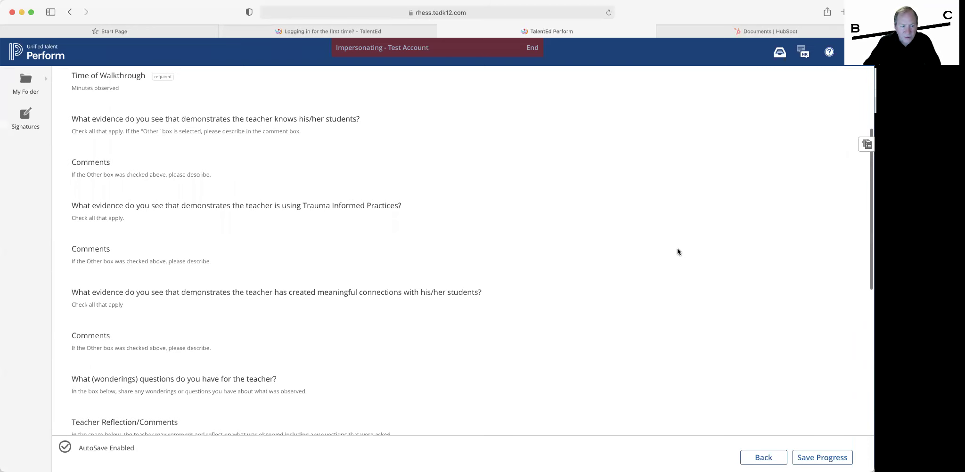
pyautogui.scroll(-3, 677, 251)
pyautogui.scroll(-7, 677, 248)
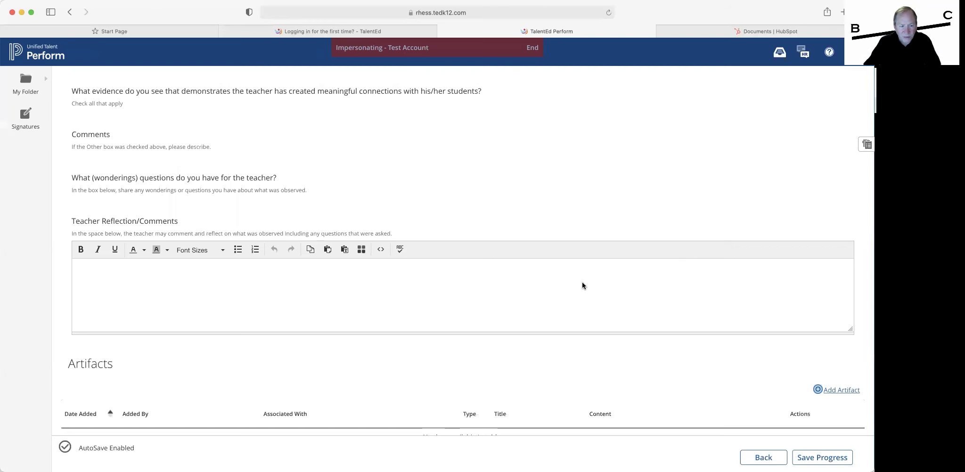
pyautogui.scroll(-3, 582, 286)
pyautogui.scroll(-7, 582, 282)
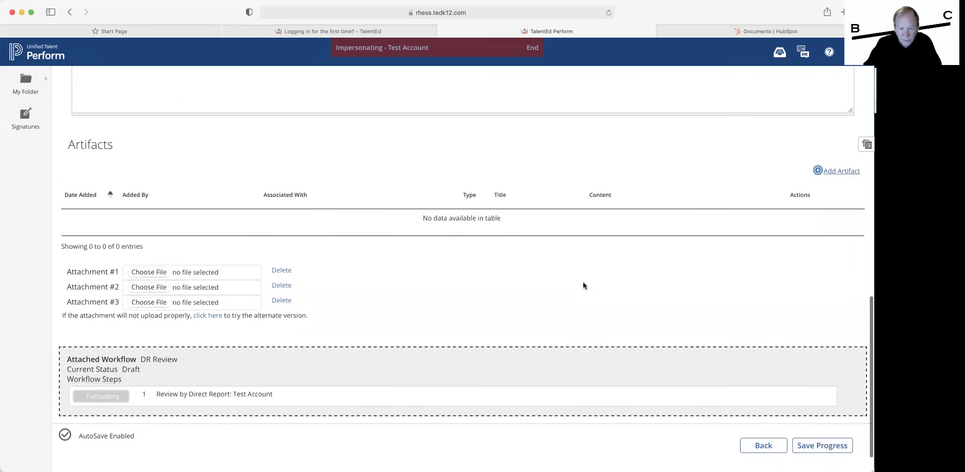
pyautogui.scroll(-2, 583, 285)
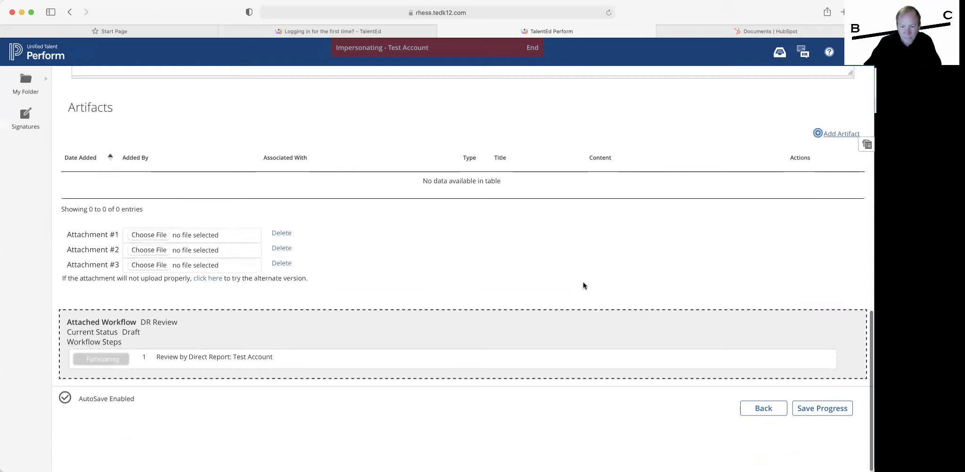
pyautogui.click(767, 412)
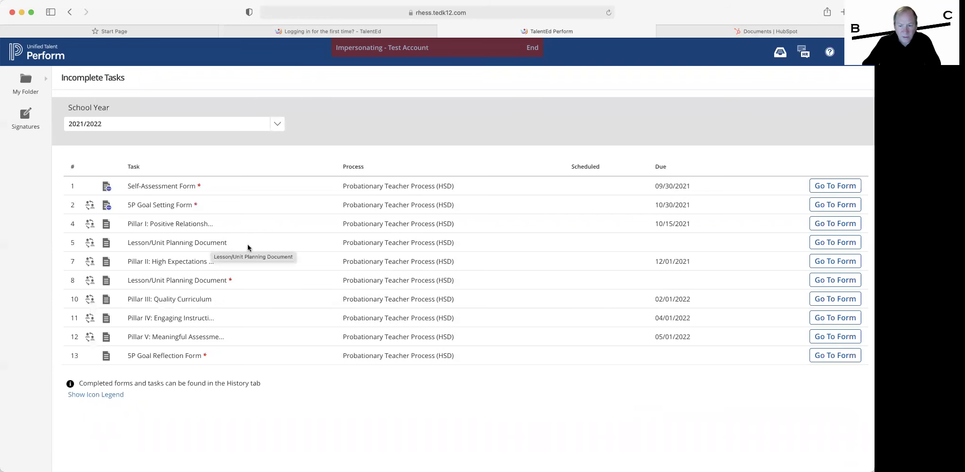
pyautogui.click(829, 243)
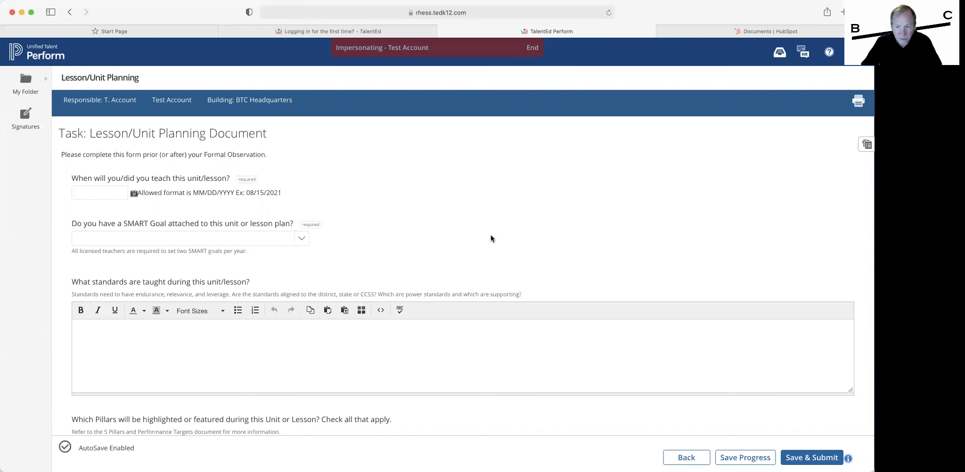
pyautogui.scroll(-3, 407, 233)
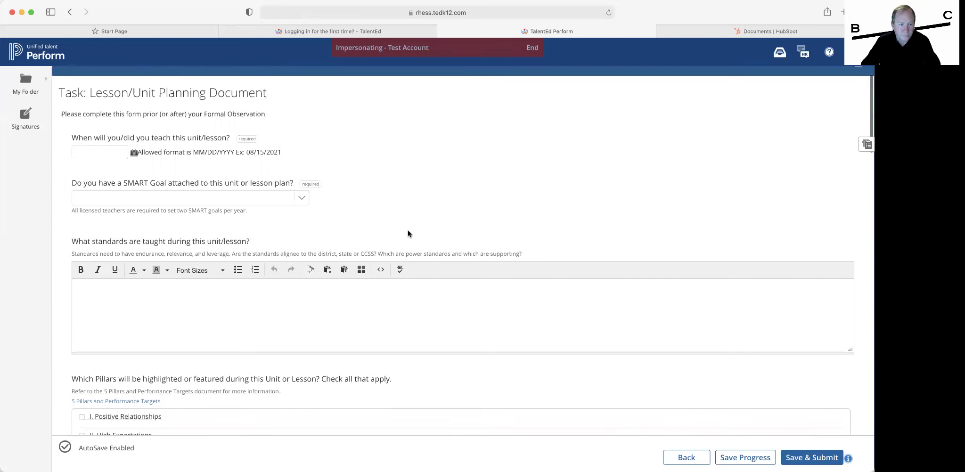
pyautogui.scroll(-3, 370, 225)
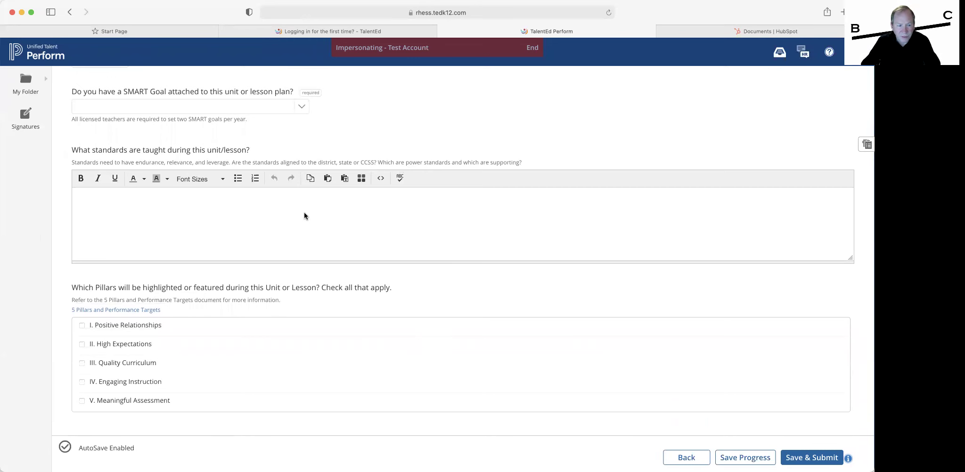
pyautogui.scroll(-5, 305, 213)
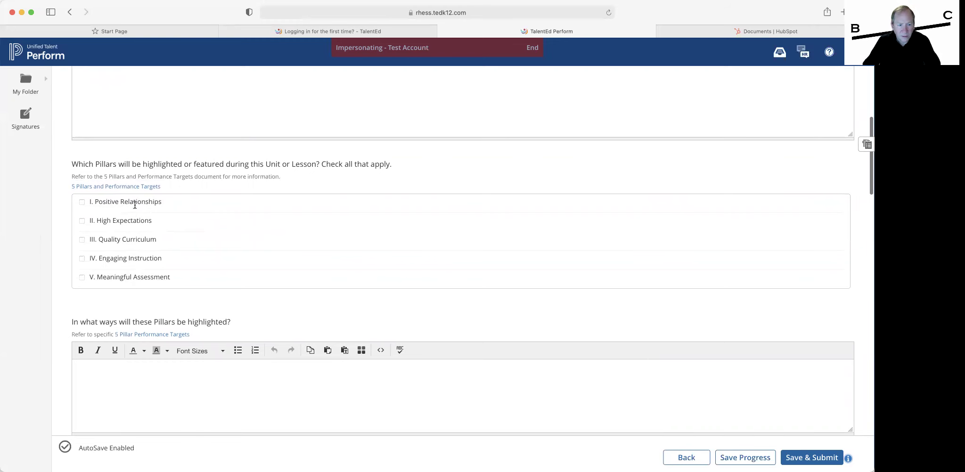
pyautogui.scroll(-2, 372, 266)
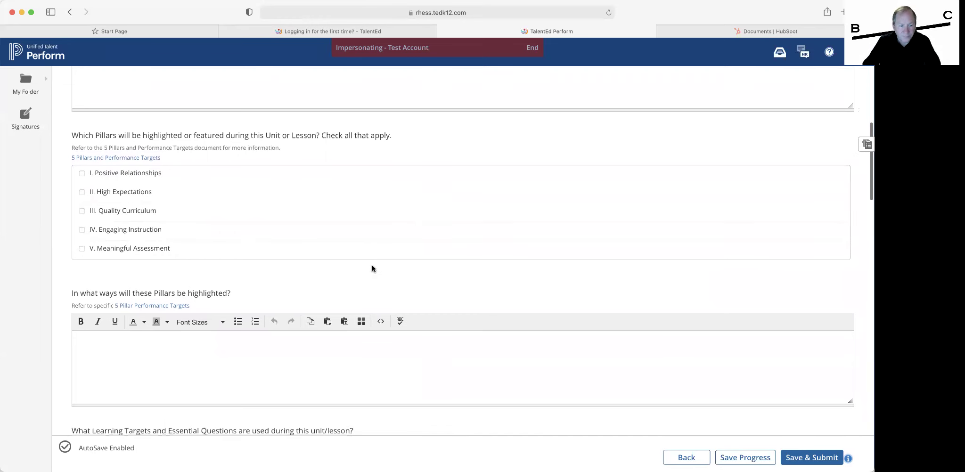
pyautogui.scroll(-5, 372, 266)
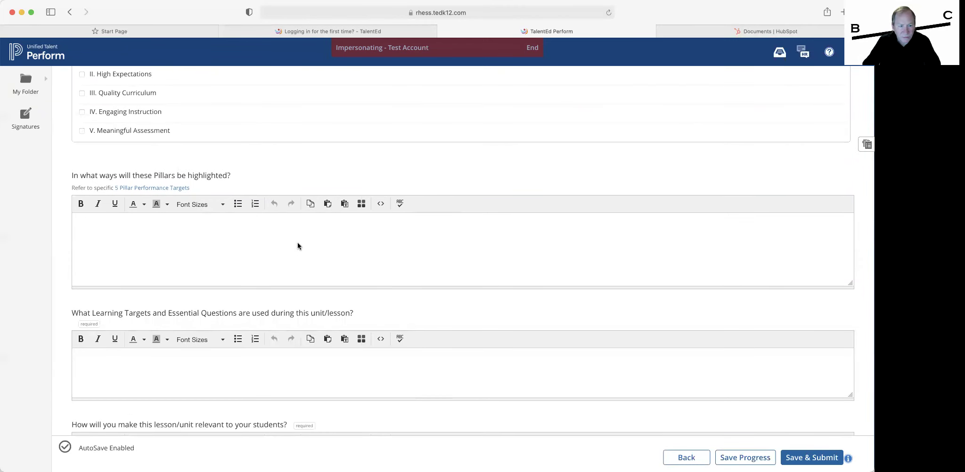
pyautogui.scroll(-5, 298, 245)
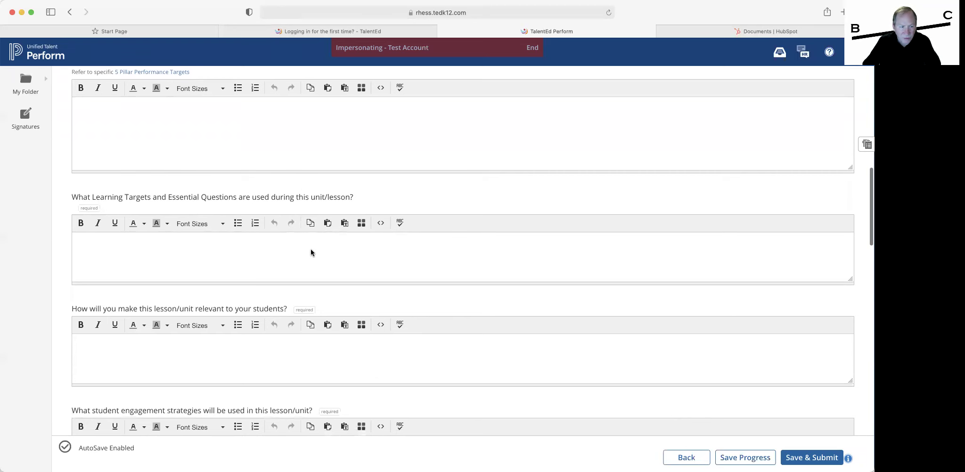
pyautogui.scroll(3, 311, 251)
pyautogui.scroll(-4, 310, 252)
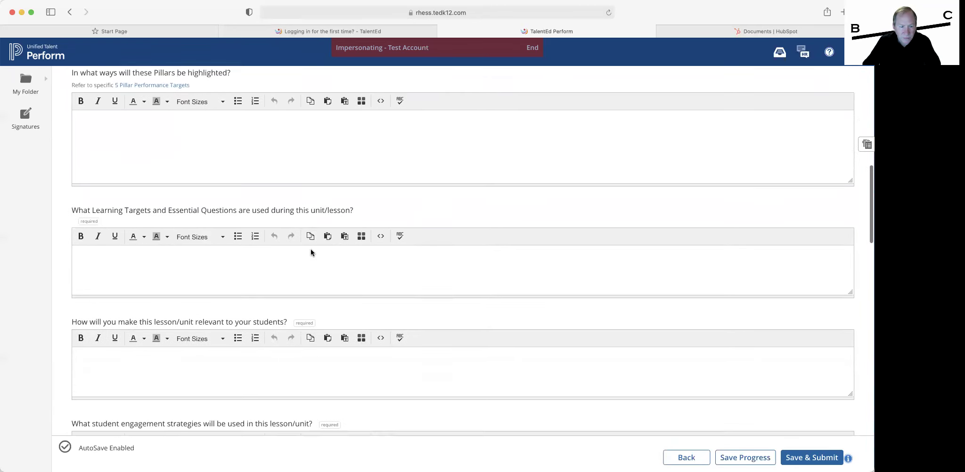
pyautogui.scroll(10, 311, 252)
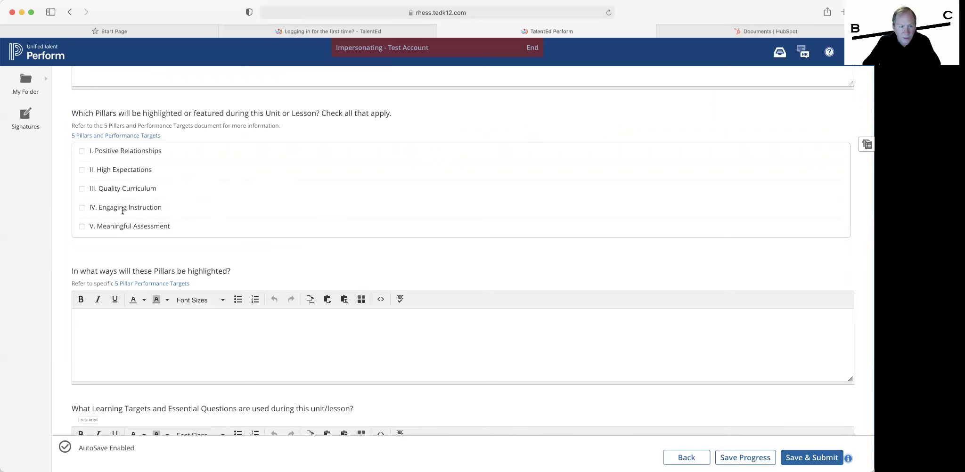
pyautogui.scroll(-3, 262, 220)
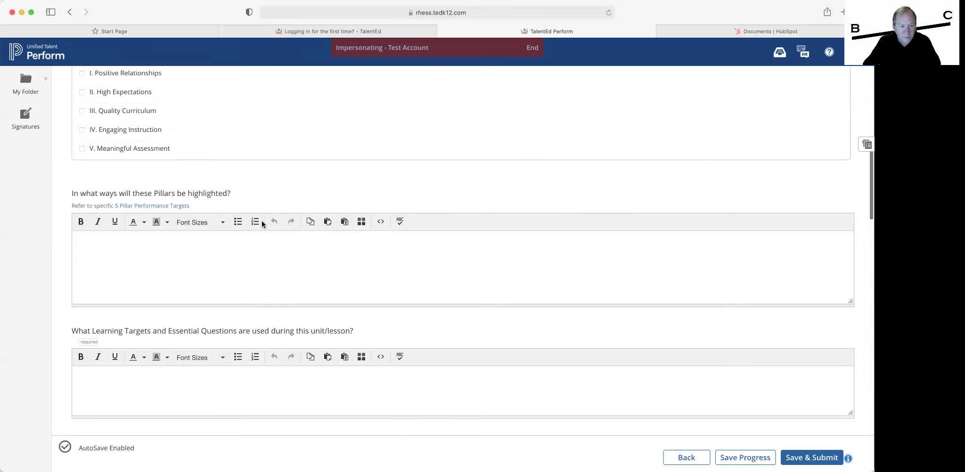
pyautogui.scroll(-1, 280, 251)
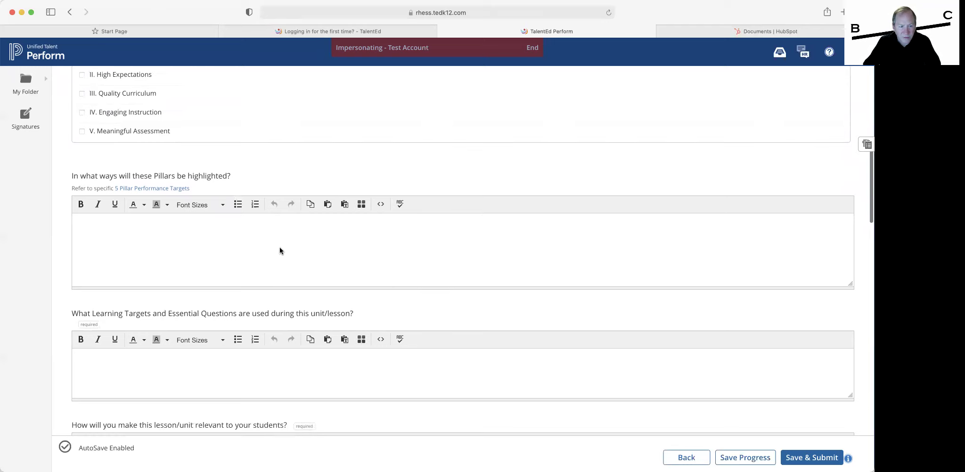
pyautogui.scroll(-5, 280, 251)
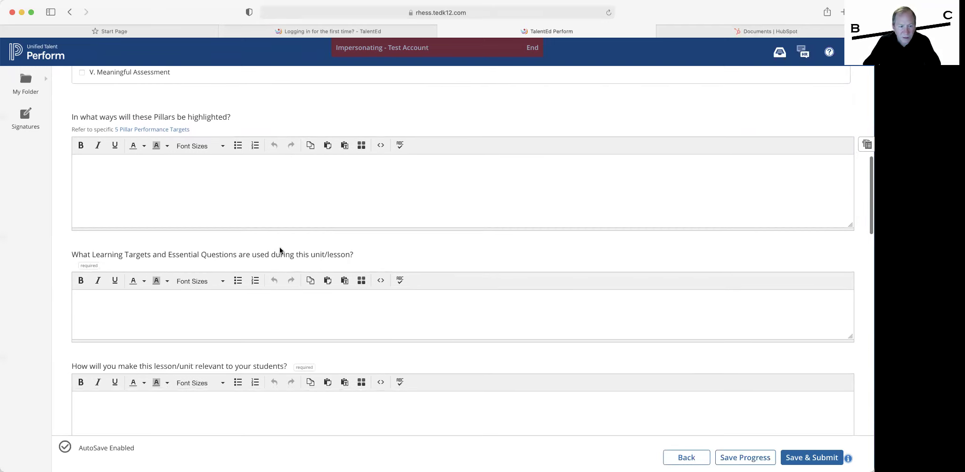
pyautogui.scroll(-1, 269, 232)
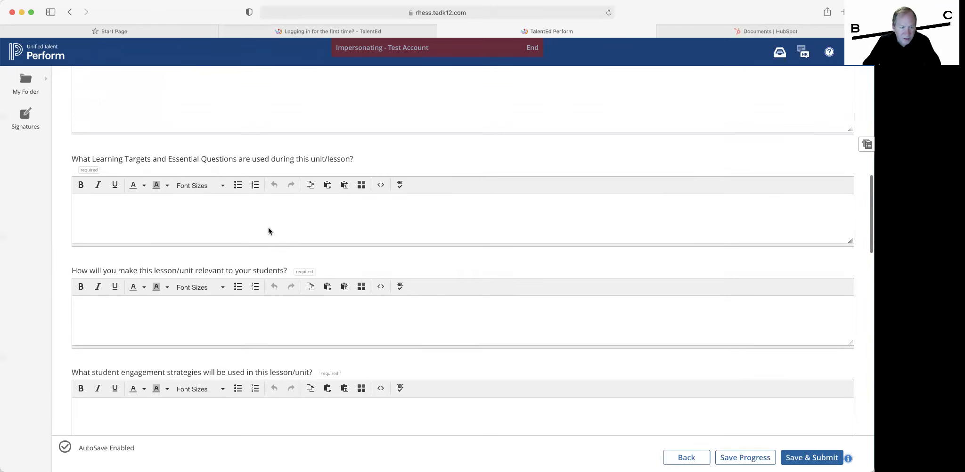
pyautogui.scroll(-3, 269, 230)
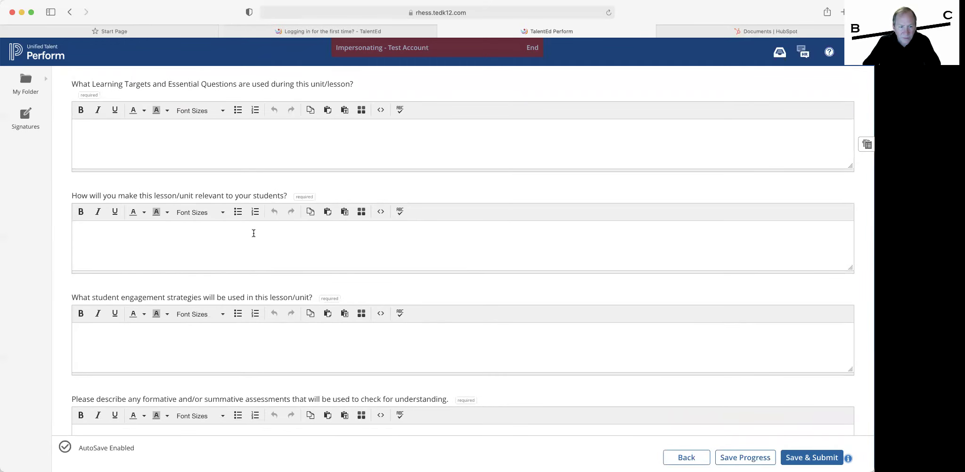
pyautogui.scroll(-5, 274, 241)
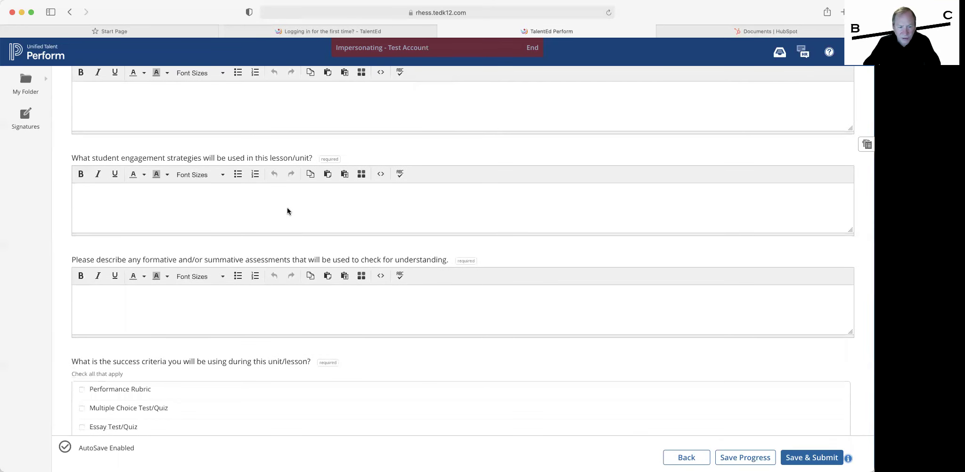
pyautogui.scroll(-3, 287, 208)
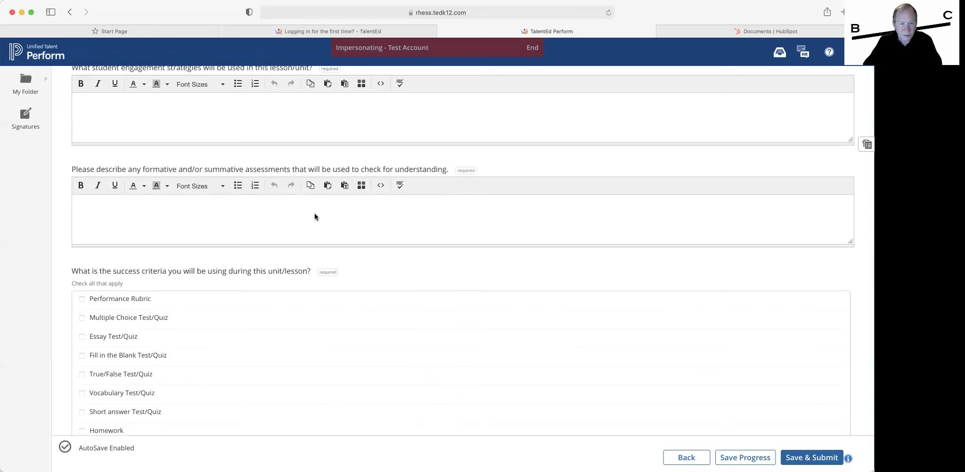
pyautogui.scroll(-4, 315, 216)
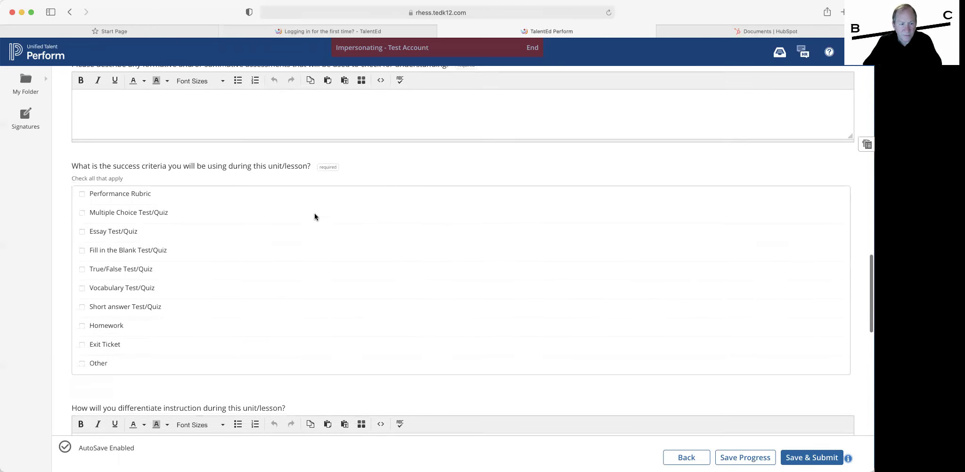
pyautogui.scroll(-2, 315, 217)
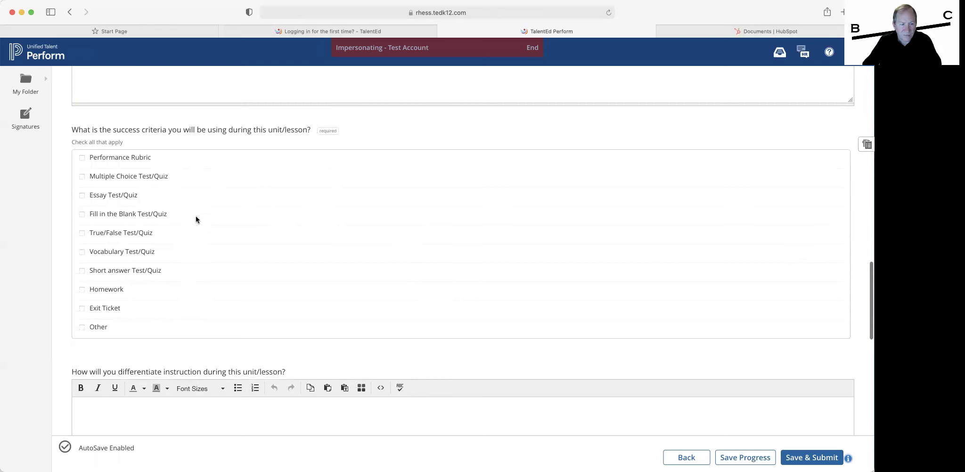
pyautogui.scroll(-8, 401, 273)
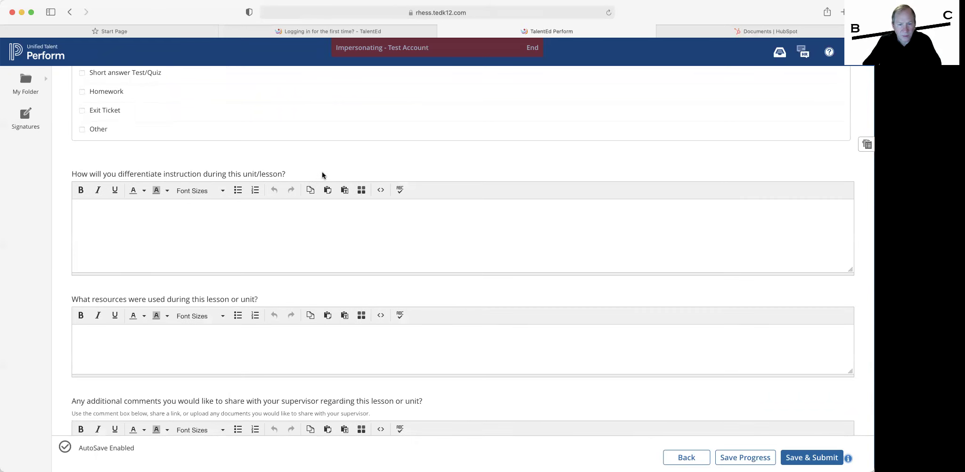
pyautogui.scroll(-3, 431, 238)
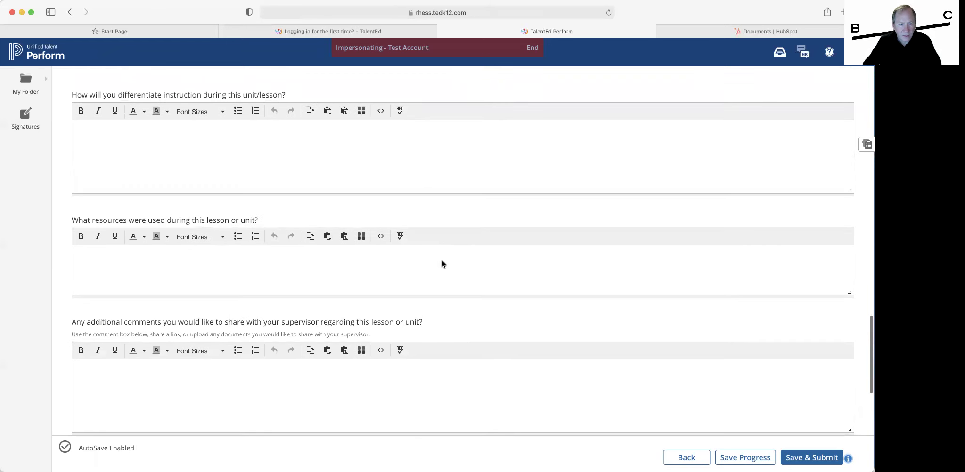
pyautogui.scroll(-3, 442, 263)
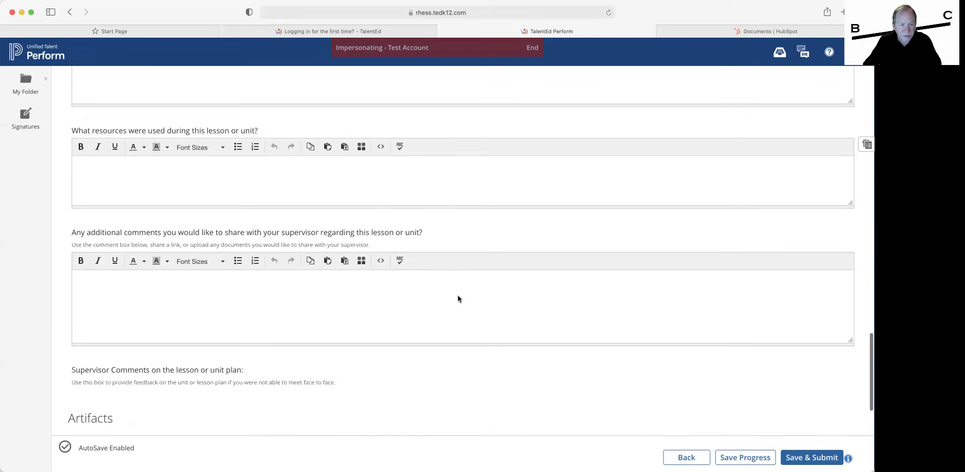
pyautogui.scroll(-1, 459, 302)
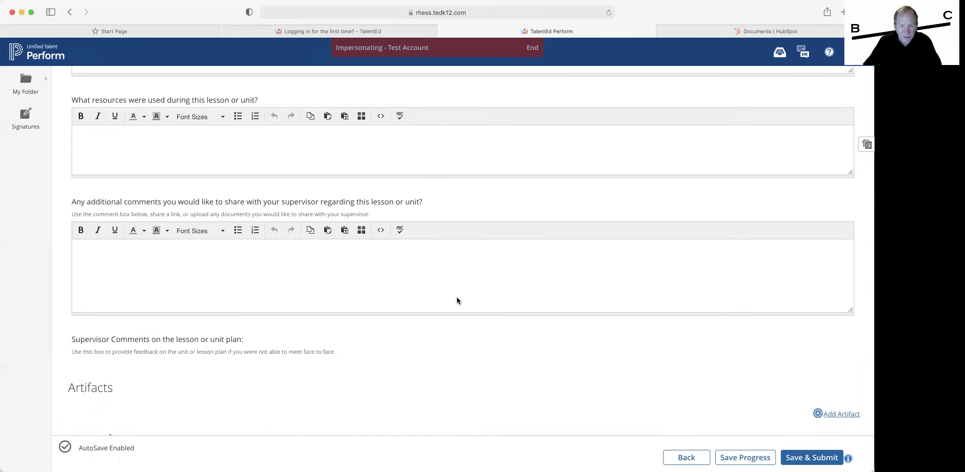
pyautogui.scroll(-1, 457, 299)
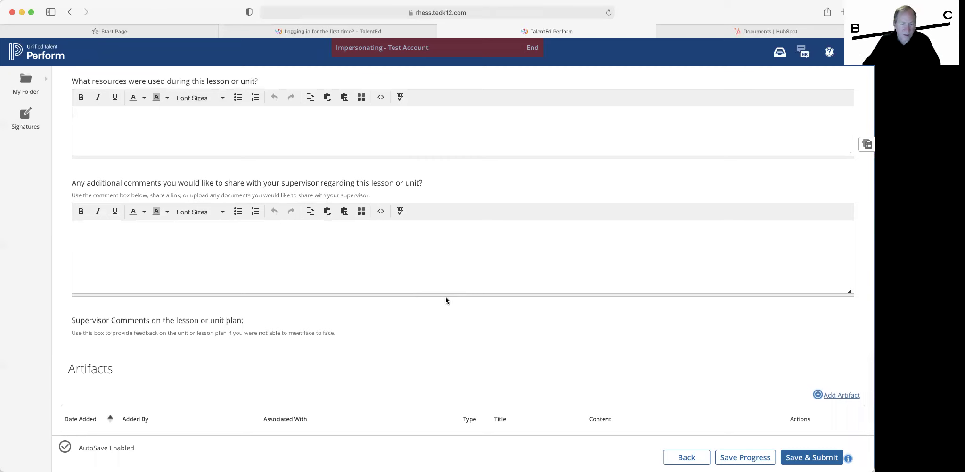
pyautogui.scroll(-5, 446, 297)
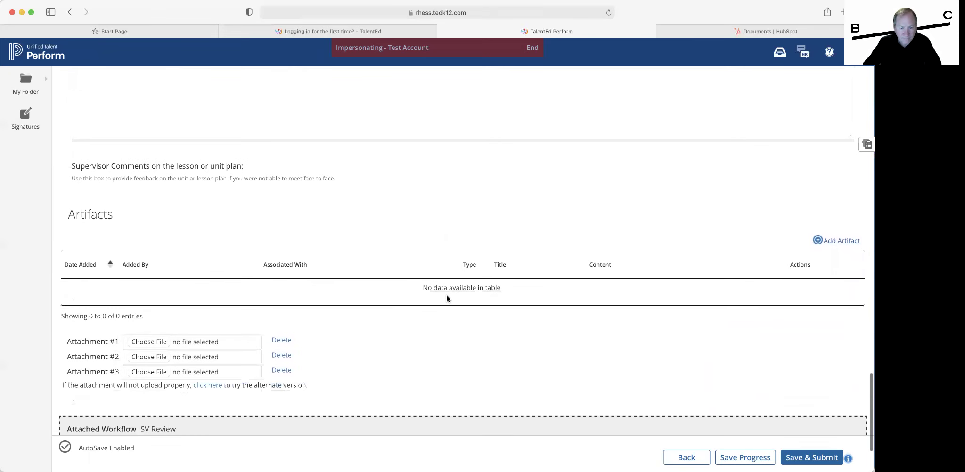
# Leave the lesson/unit planning form with Back to return to the 2021/2022 Incomplete Tasks
pyautogui.scroll(-3, 446, 296)
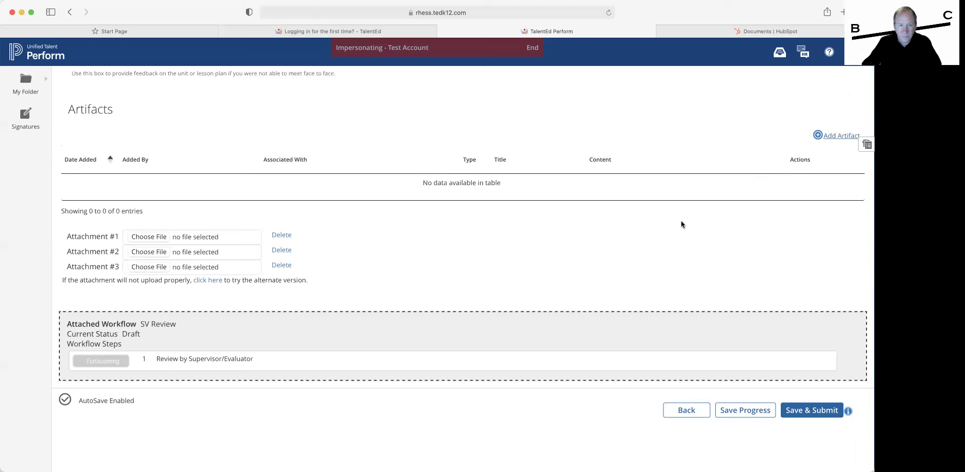
pyautogui.click(686, 411)
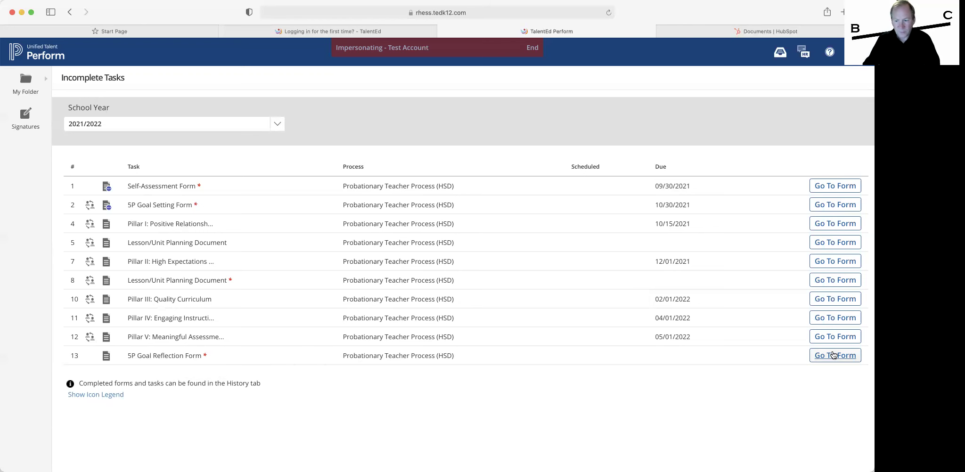
pyautogui.click(833, 356)
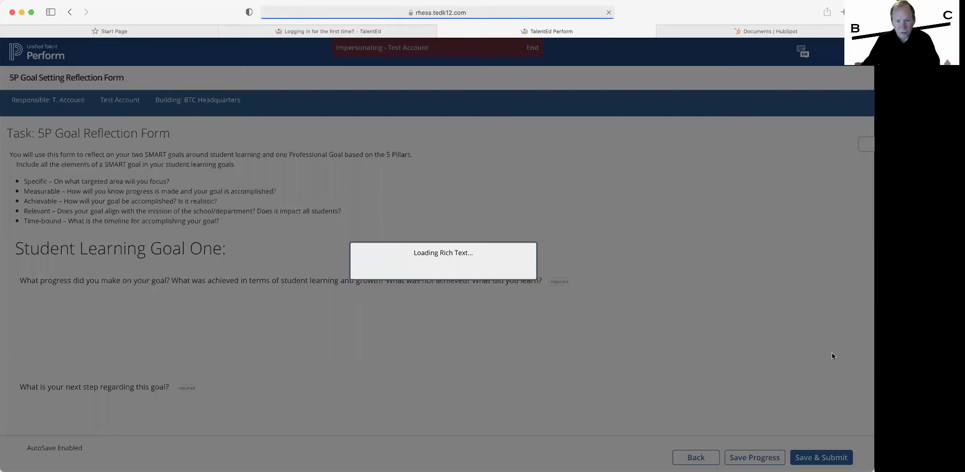
pyautogui.scroll(-3, 592, 308)
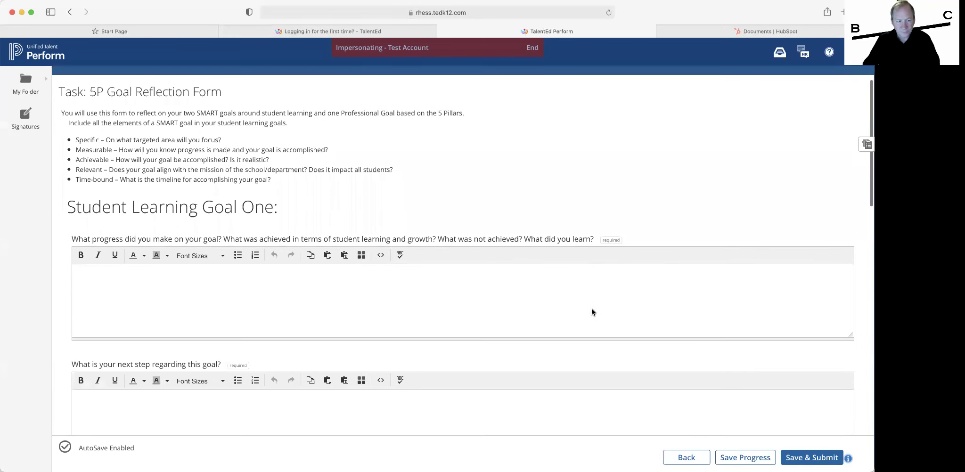
pyautogui.scroll(-3, 593, 312)
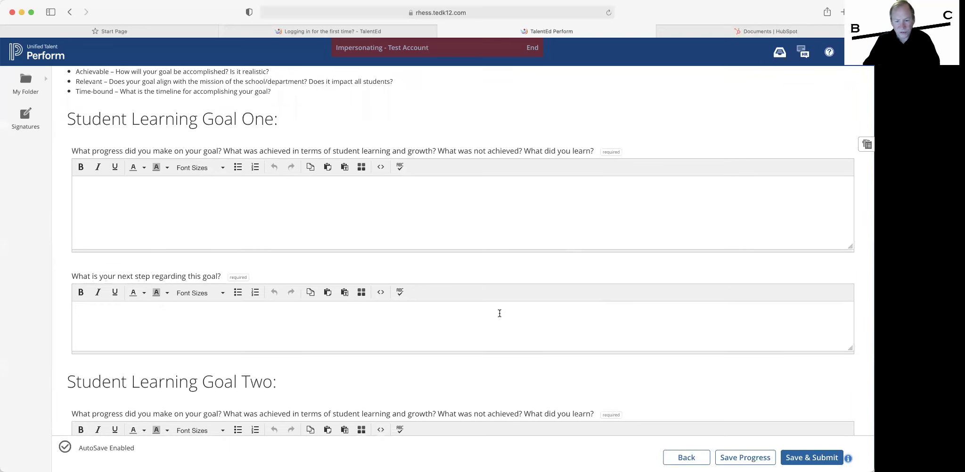
pyautogui.scroll(-3, 654, 338)
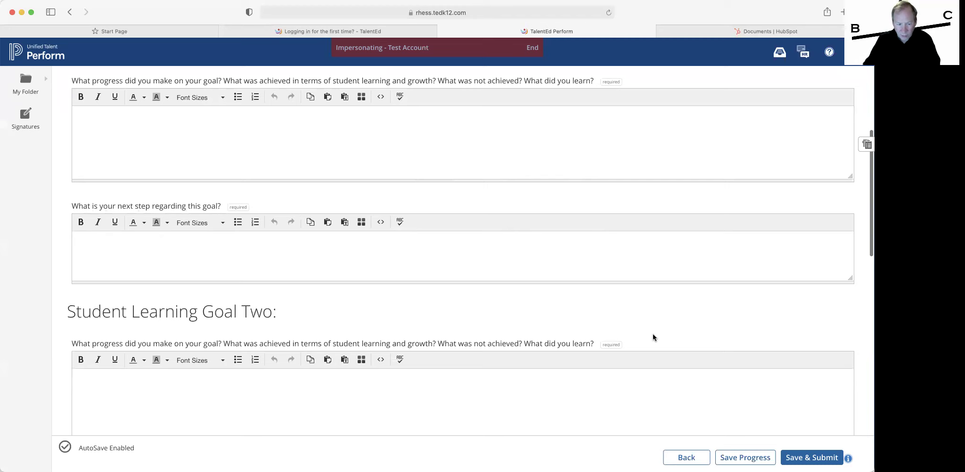
pyautogui.scroll(-5, 649, 336)
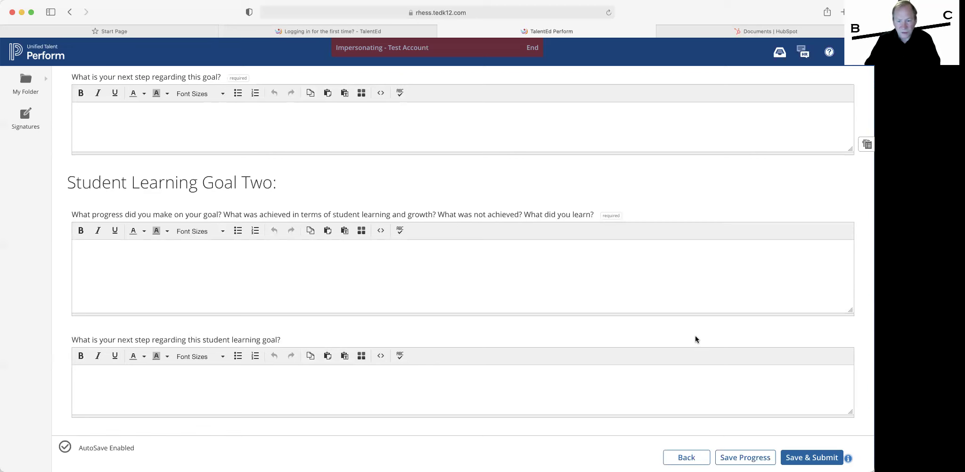
pyautogui.scroll(-1, 736, 351)
pyautogui.scroll(-1, 736, 352)
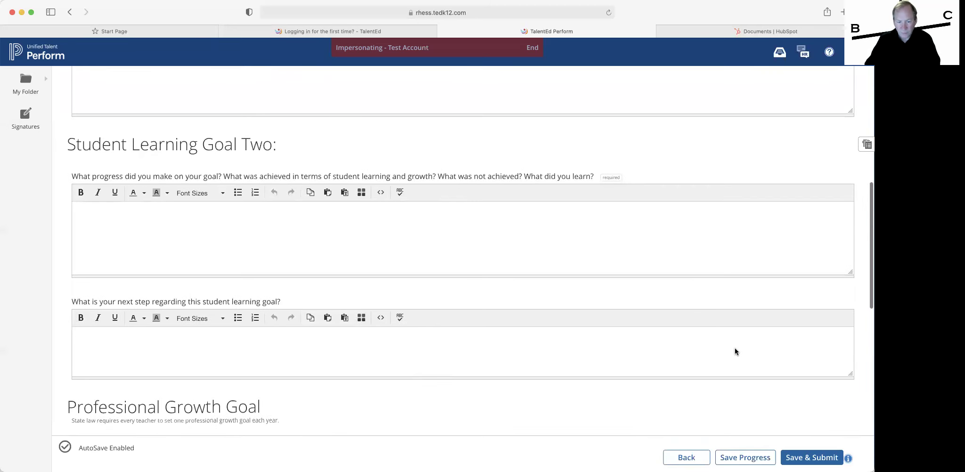
pyautogui.click(686, 457)
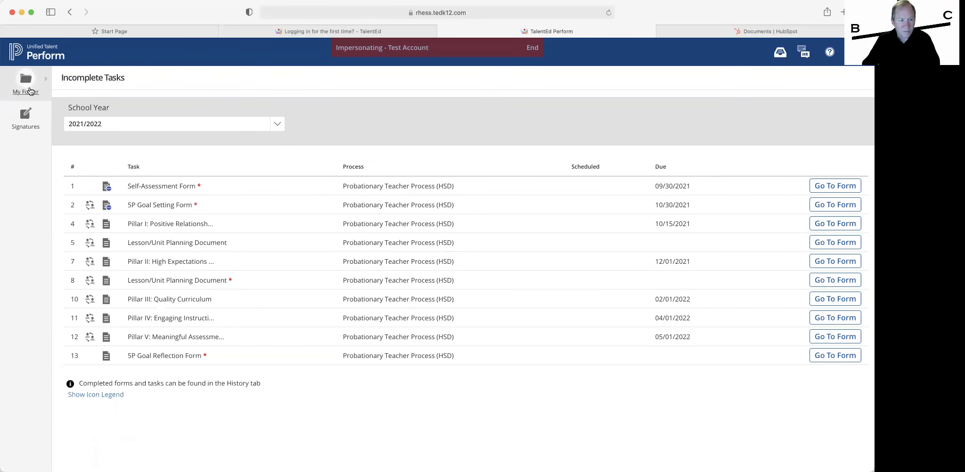
# Show the 2021/2022 History page with all three processes Not Completed
pyautogui.click(29, 90)
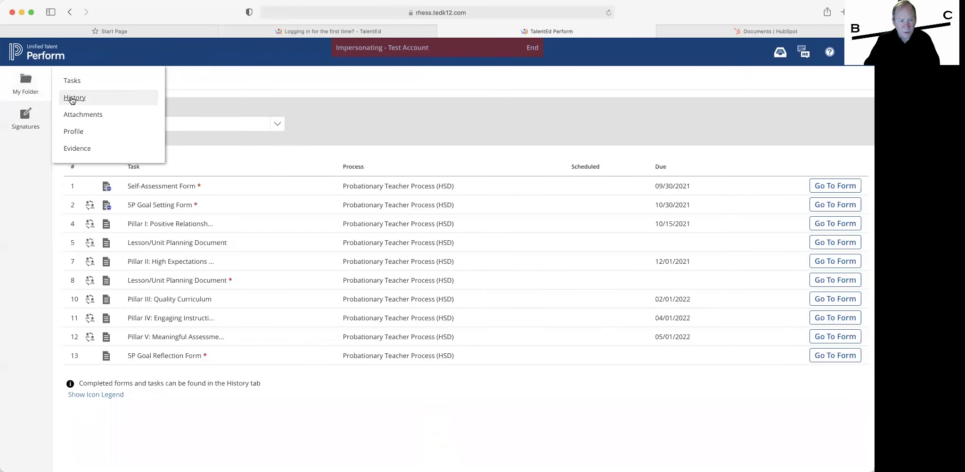
pyautogui.click(72, 98)
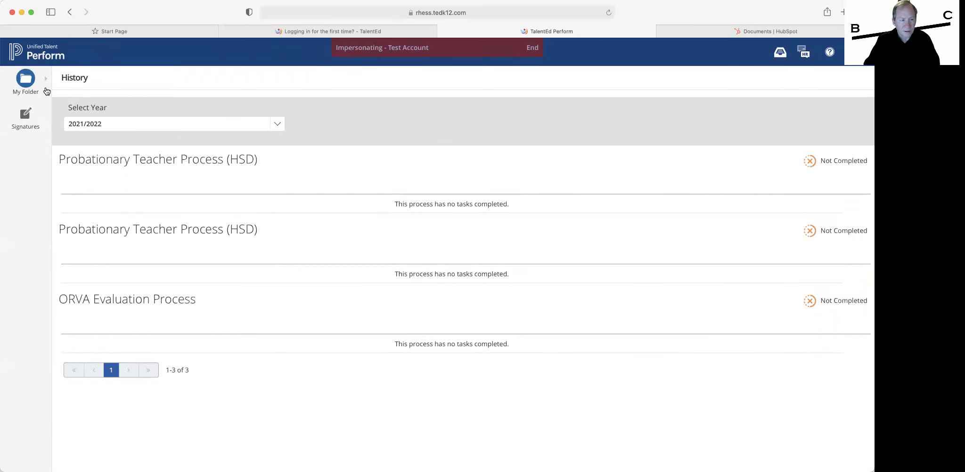
pyautogui.click(27, 81)
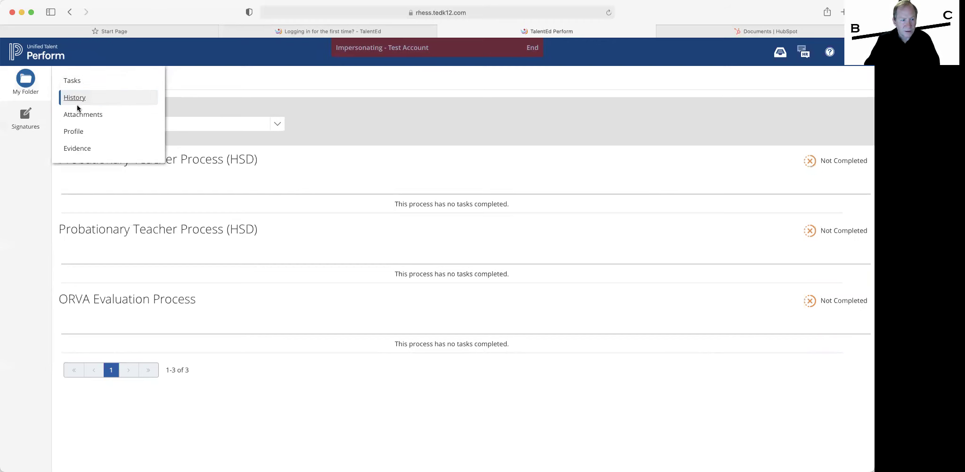
# Open the empty Evidence Artifacts list, previewing and cancelling the Add Artifact dialog
pyautogui.click(77, 149)
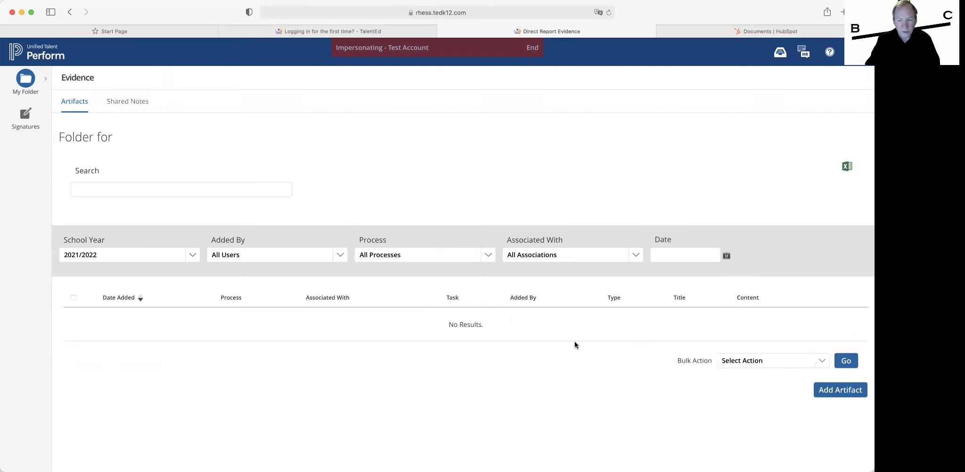
pyautogui.click(826, 391)
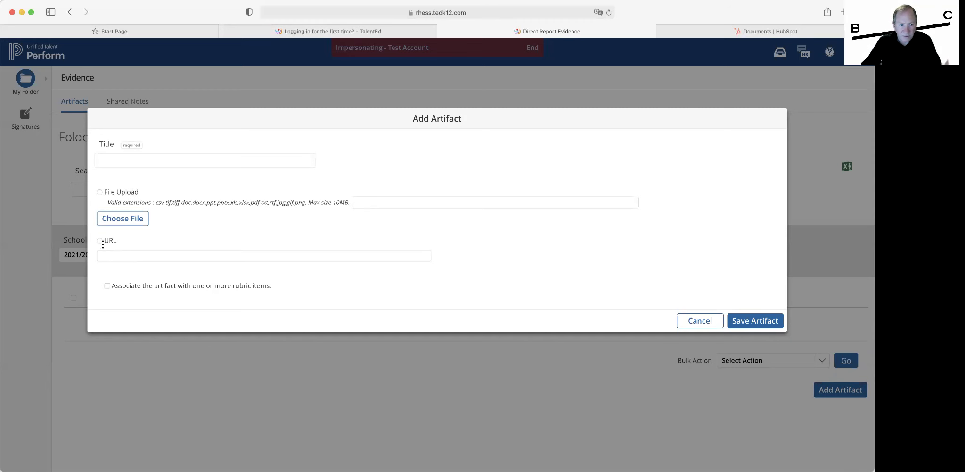
pyautogui.click(692, 321)
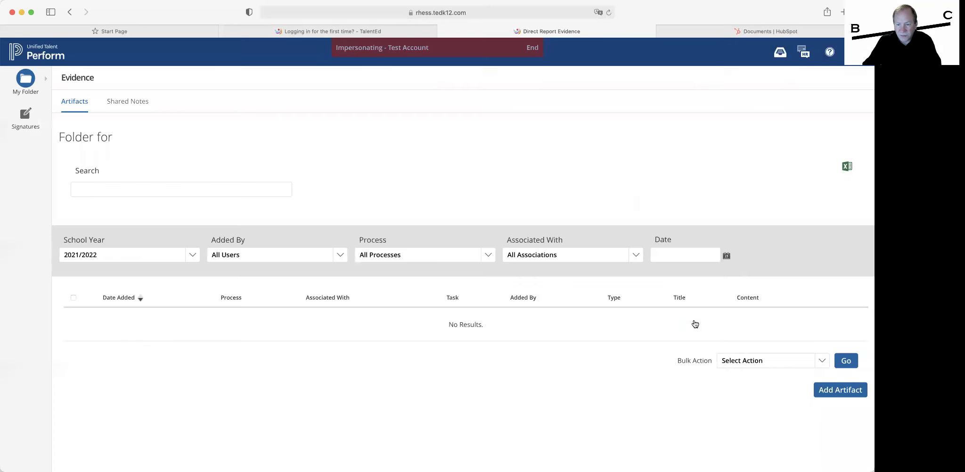
# Check the empty Shared Notes list, switch back to Artifacts, then return to Tasks
pyautogui.click(141, 105)
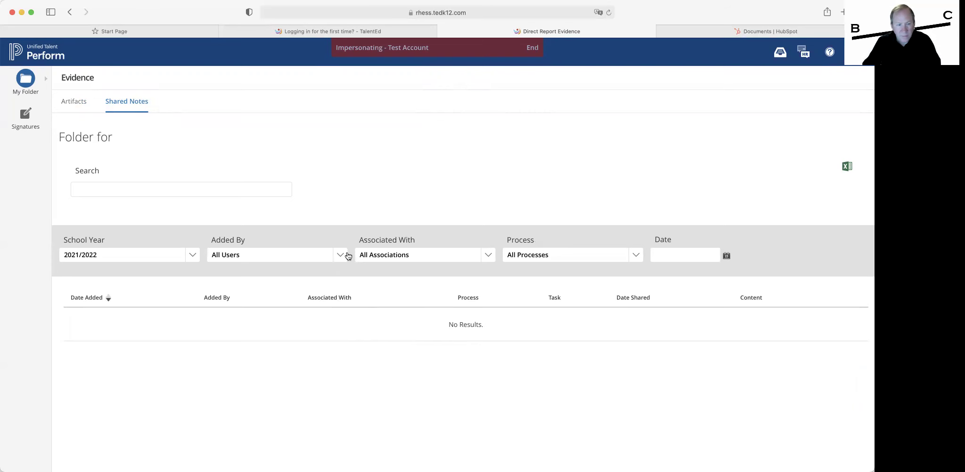
pyautogui.click(71, 106)
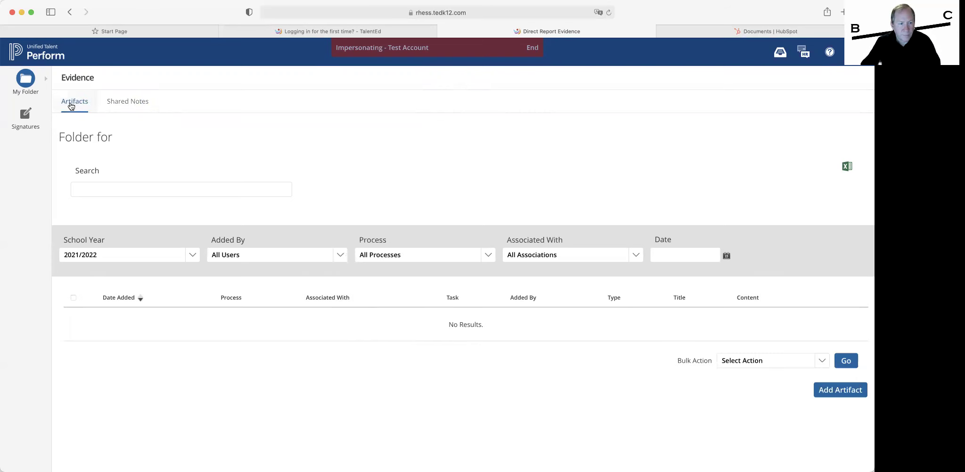
pyautogui.click(29, 91)
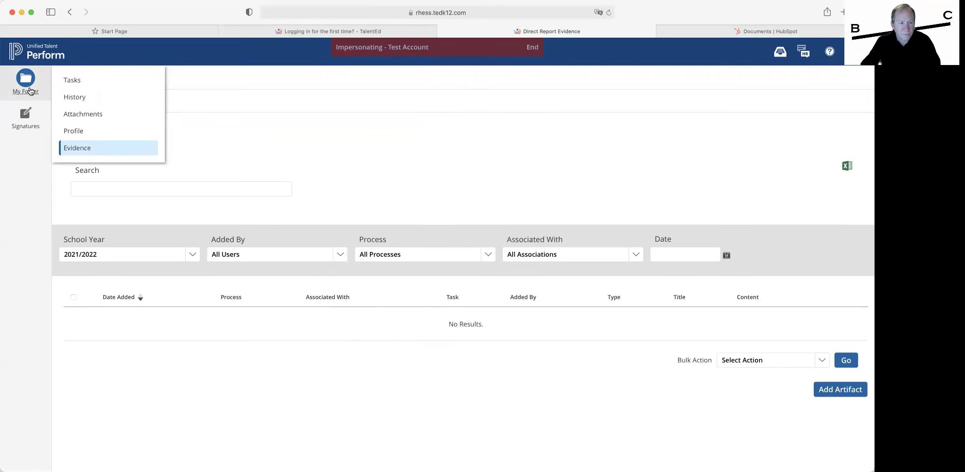
pyautogui.click(76, 82)
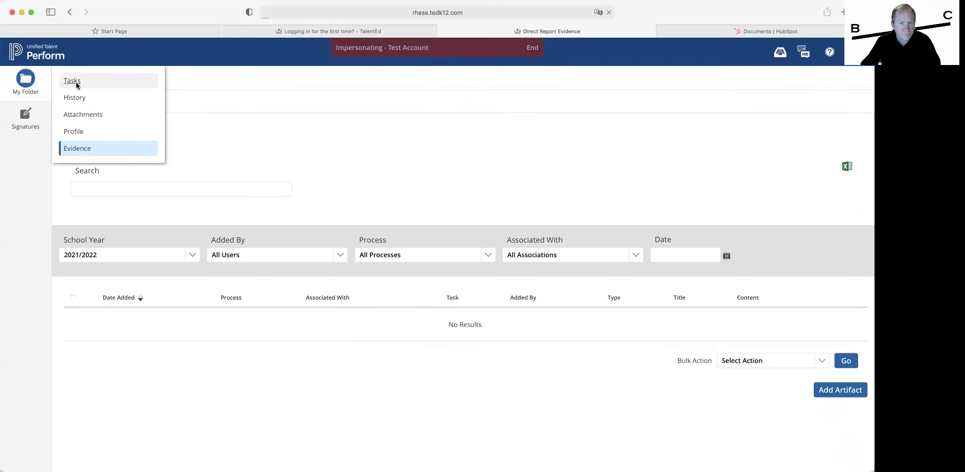